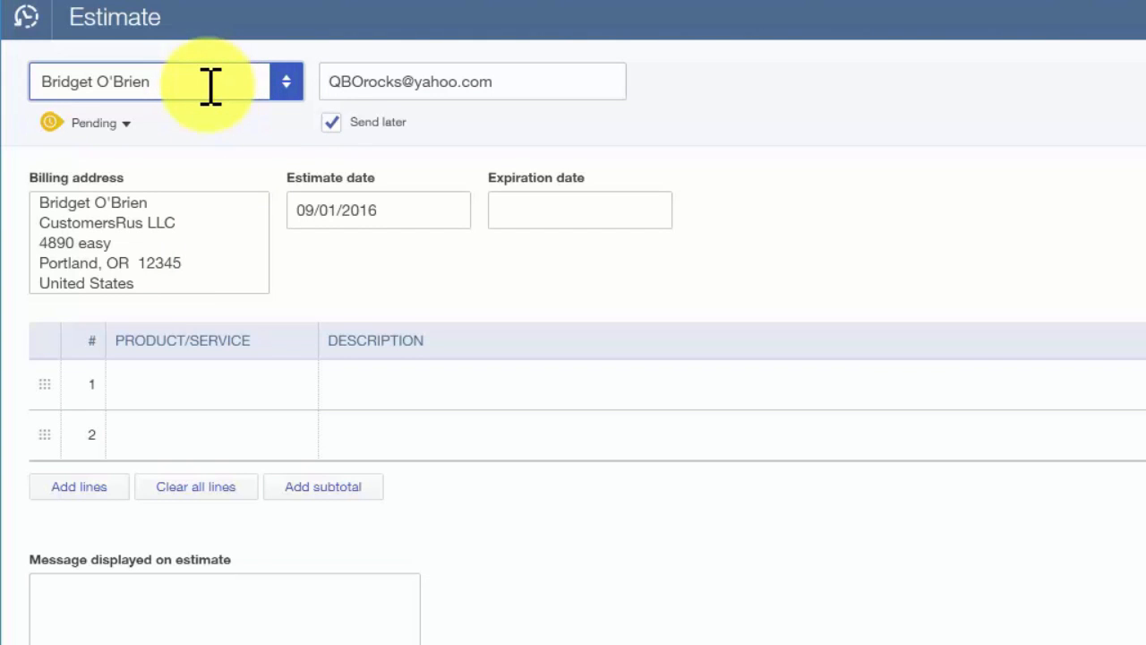
Step: Examine the estimate's customer list, e-mail, billing address, estimate date and expiration date fields
click(273, 89)
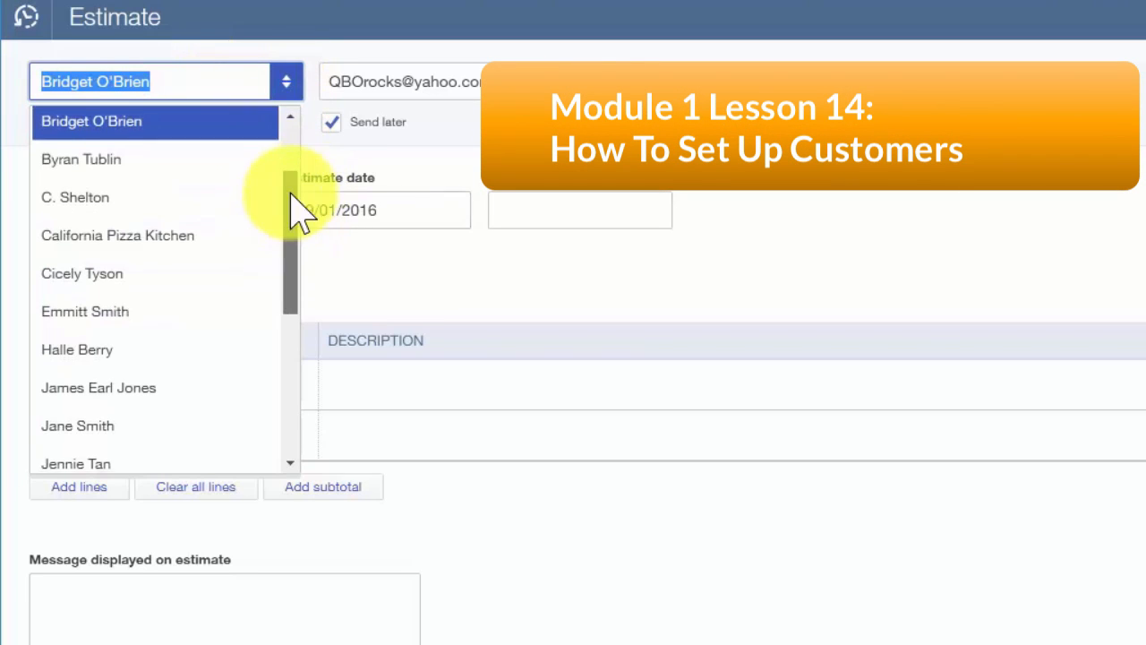
drag(290, 194, 300, 135)
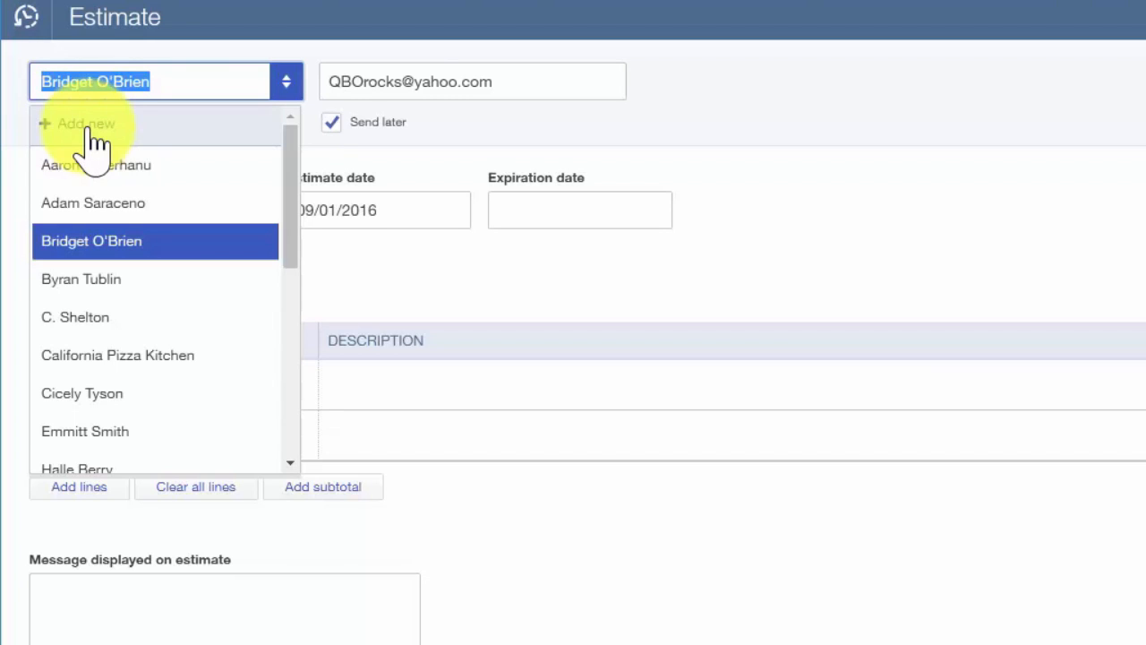
click(551, 87)
drag(551, 86, 324, 82)
key(Right)
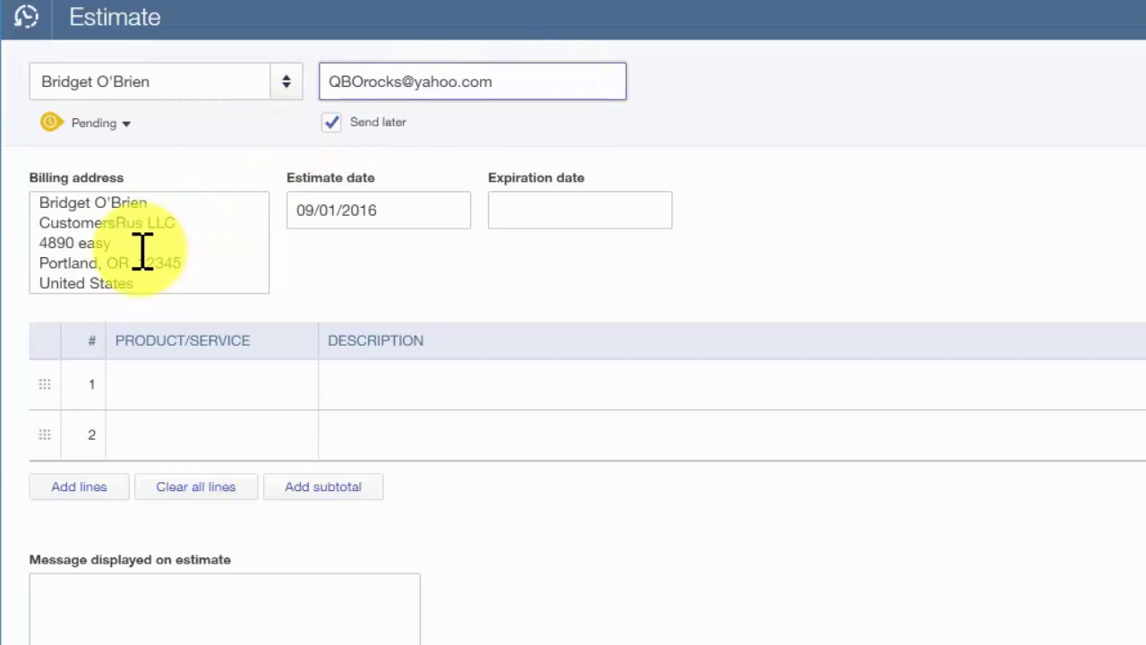
click(179, 204)
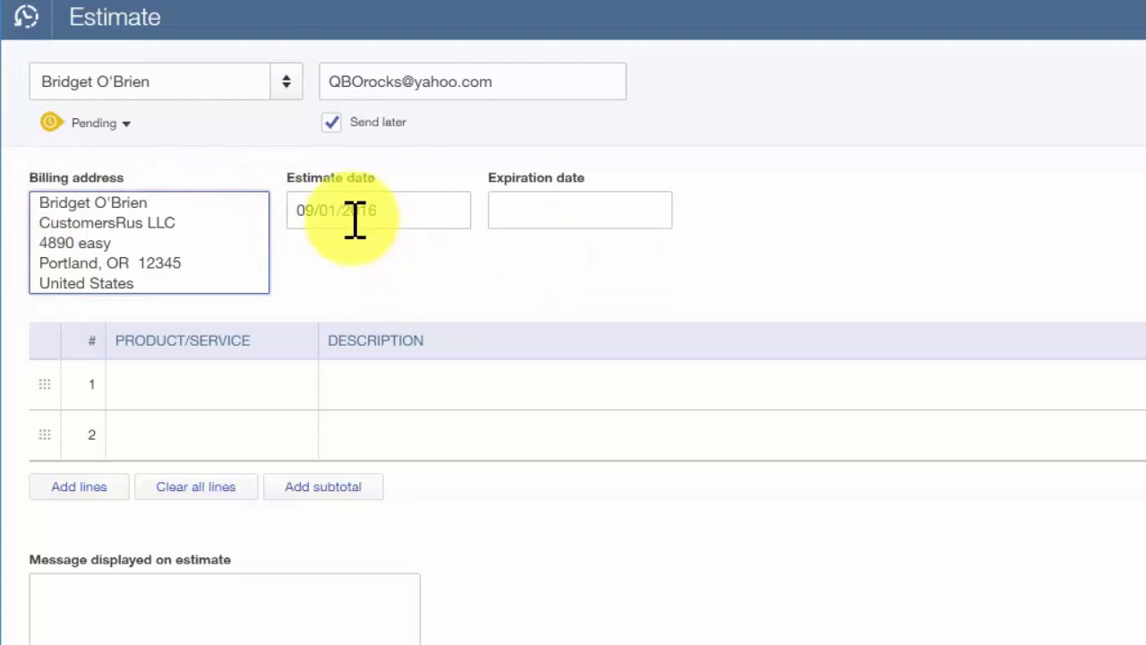
drag(385, 213, 259, 210)
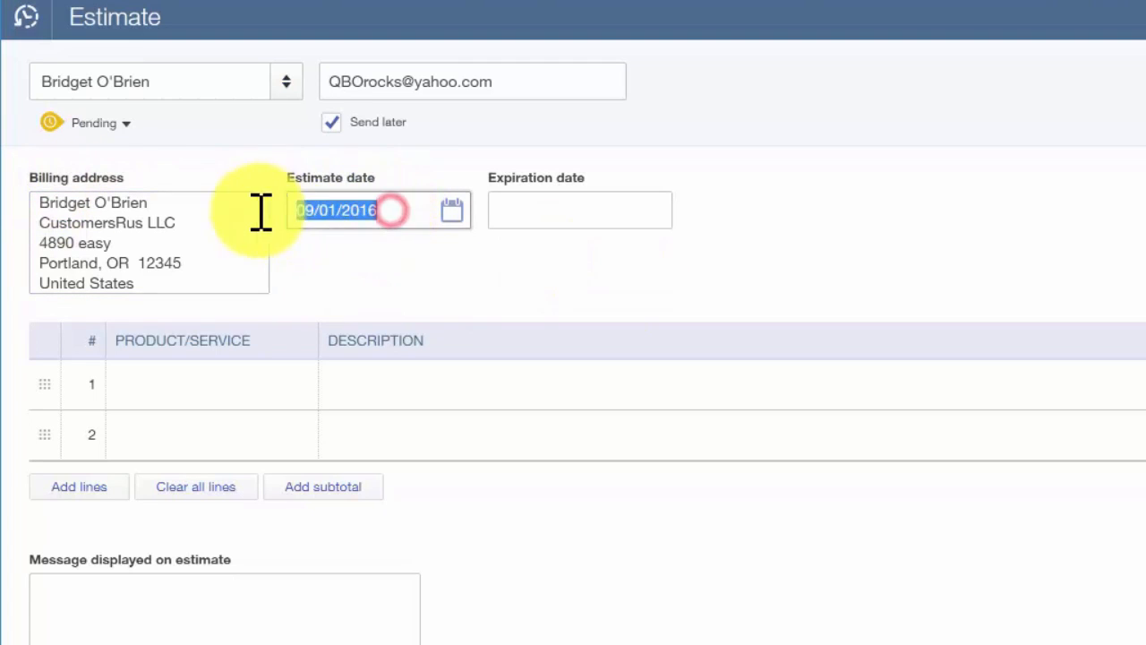
click(379, 220)
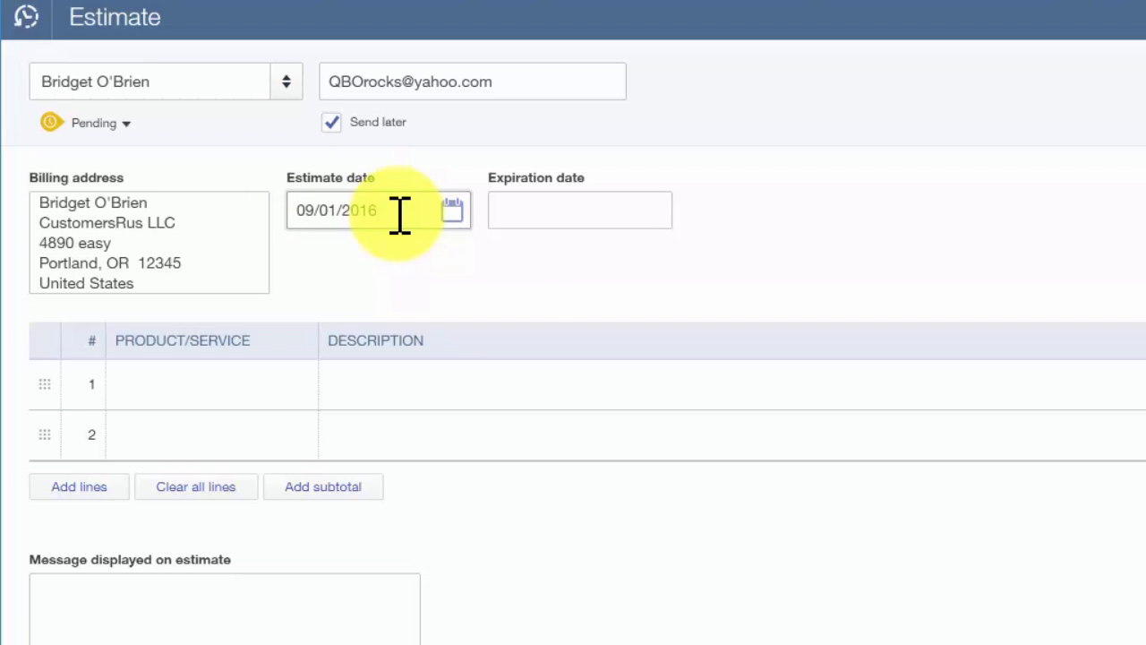
click(581, 208)
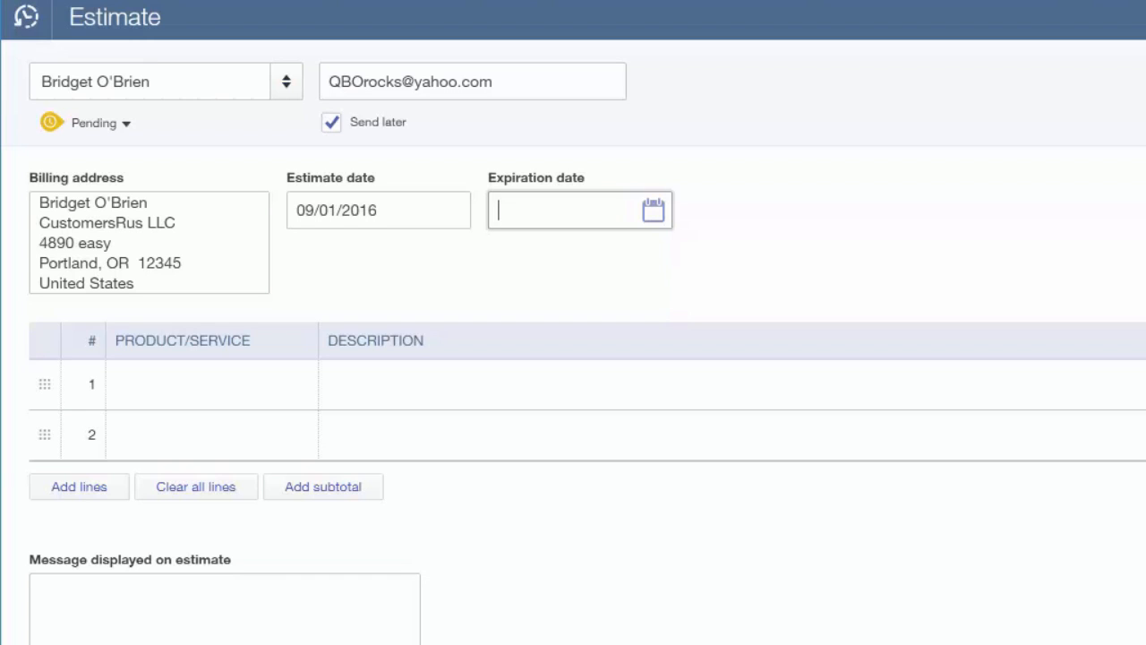
Step: Set the first line's product/service to Installation with the description "Install sinks in the kitchen and bathrooms"
click(170, 389)
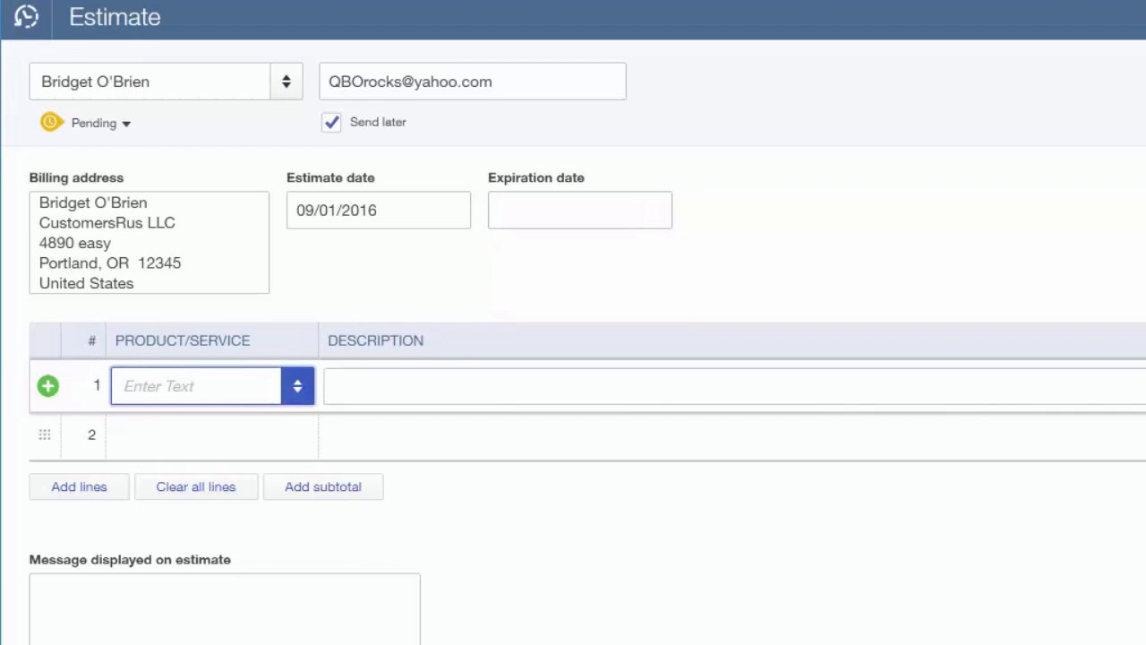
click(305, 399)
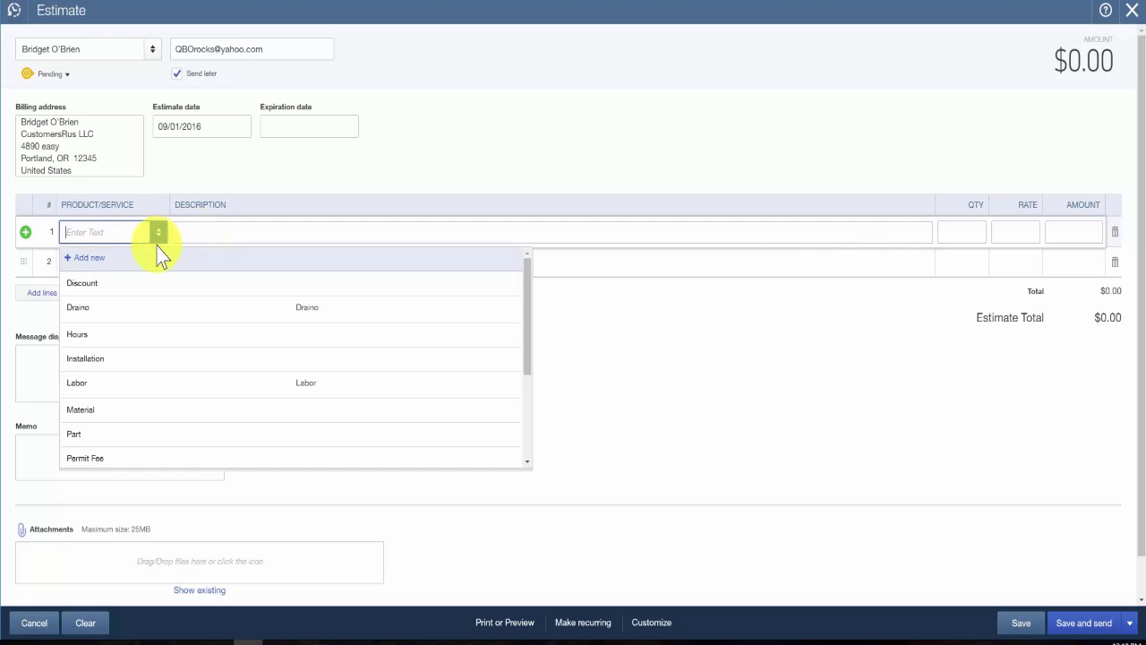
click(105, 389)
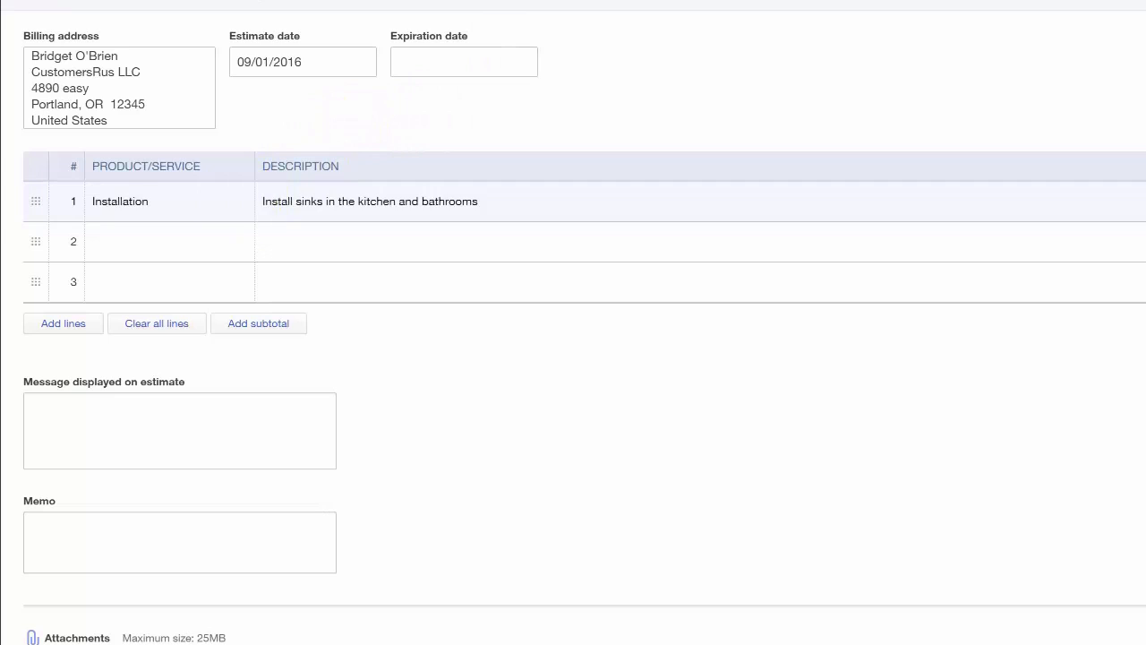
click(242, 212)
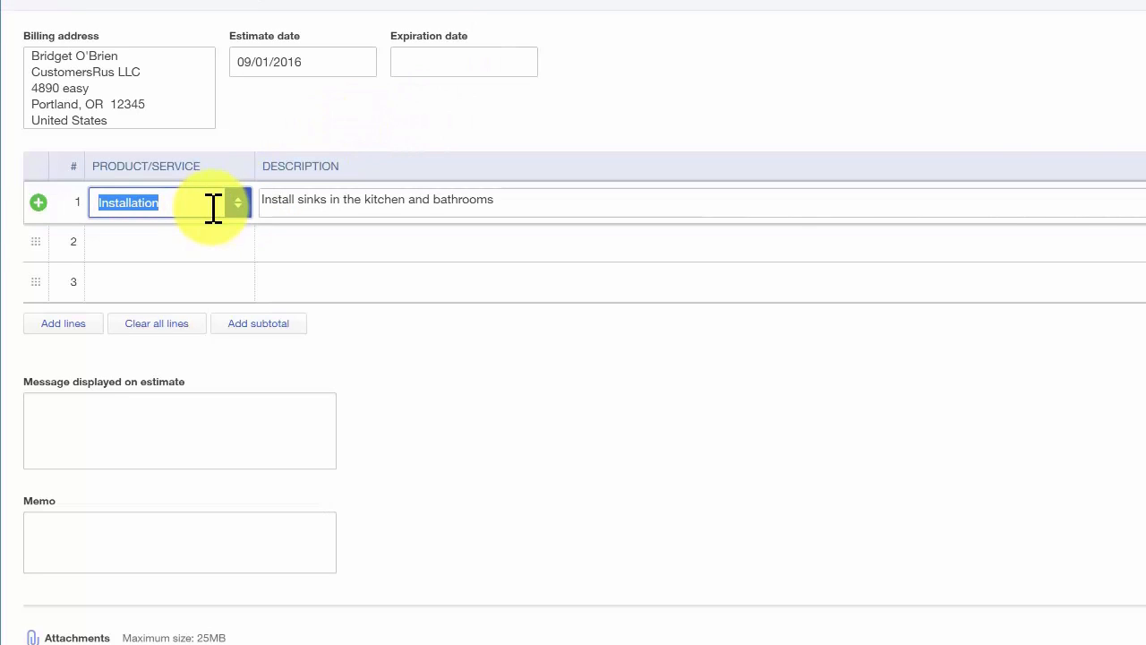
click(320, 205)
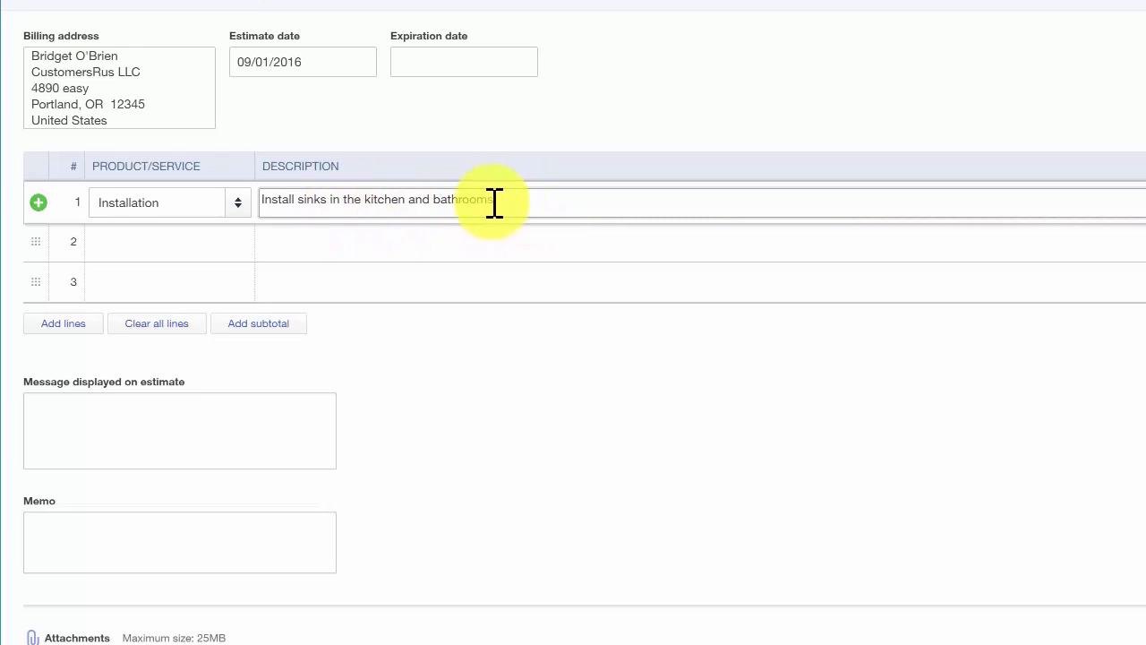
drag(507, 199, 244, 211)
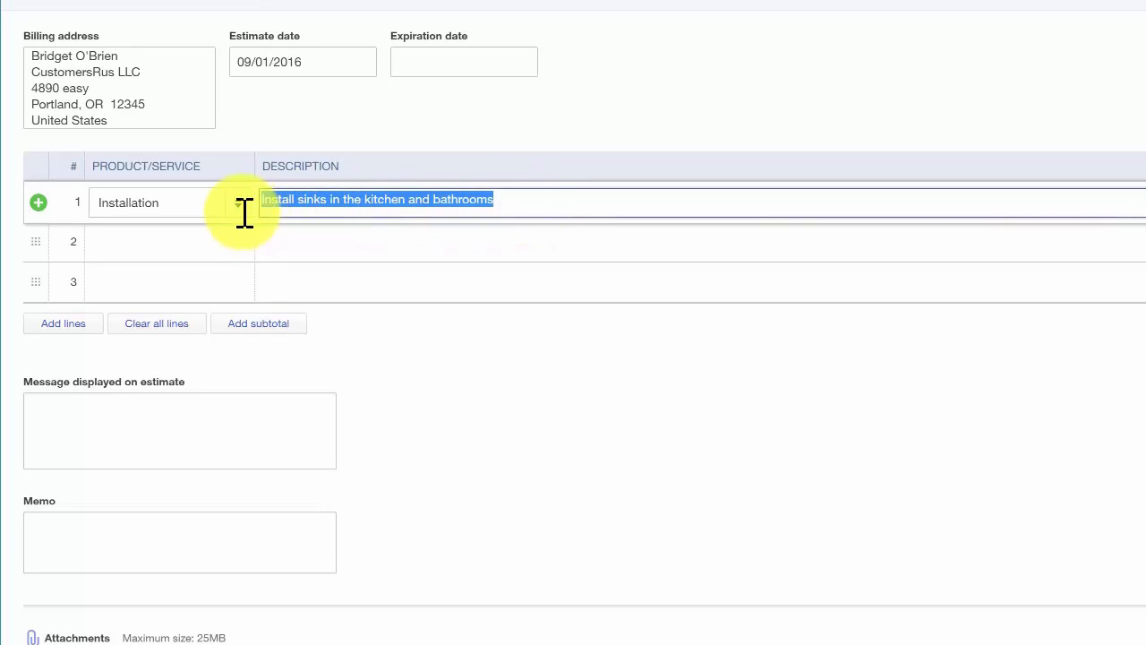
click(568, 199)
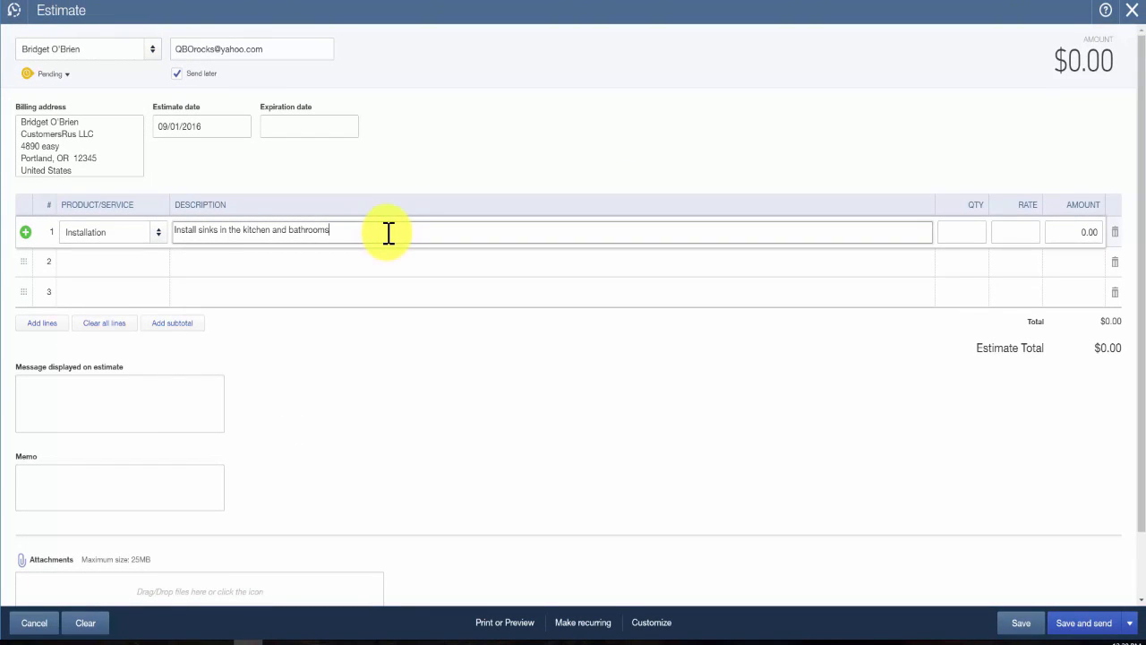
Step: Set the Installation line's quantity to 3 and its rate to 150.00
key(Tab)
text(3)
key(Tab)
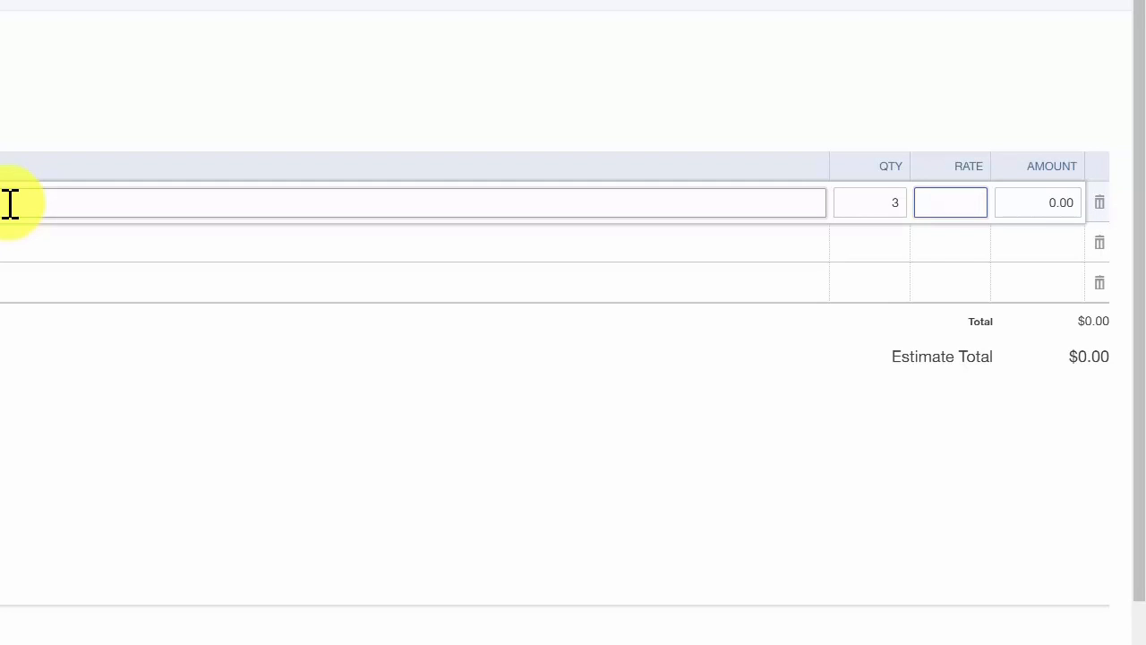
text(150.00)
key(Tab)
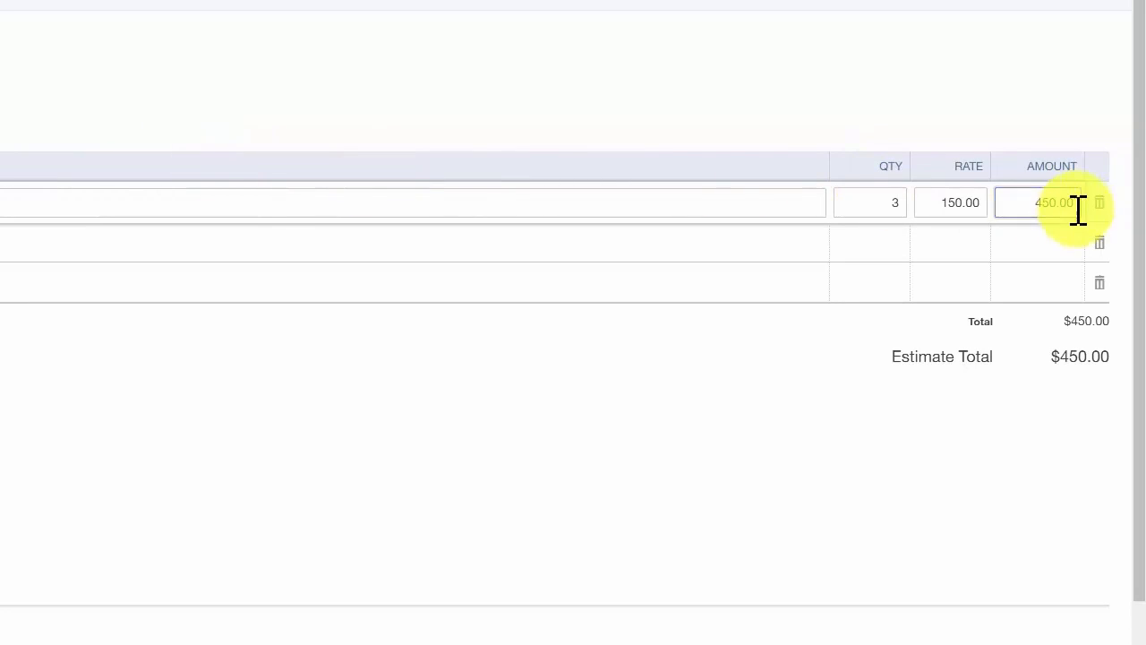
drag(1079, 203, 1018, 206)
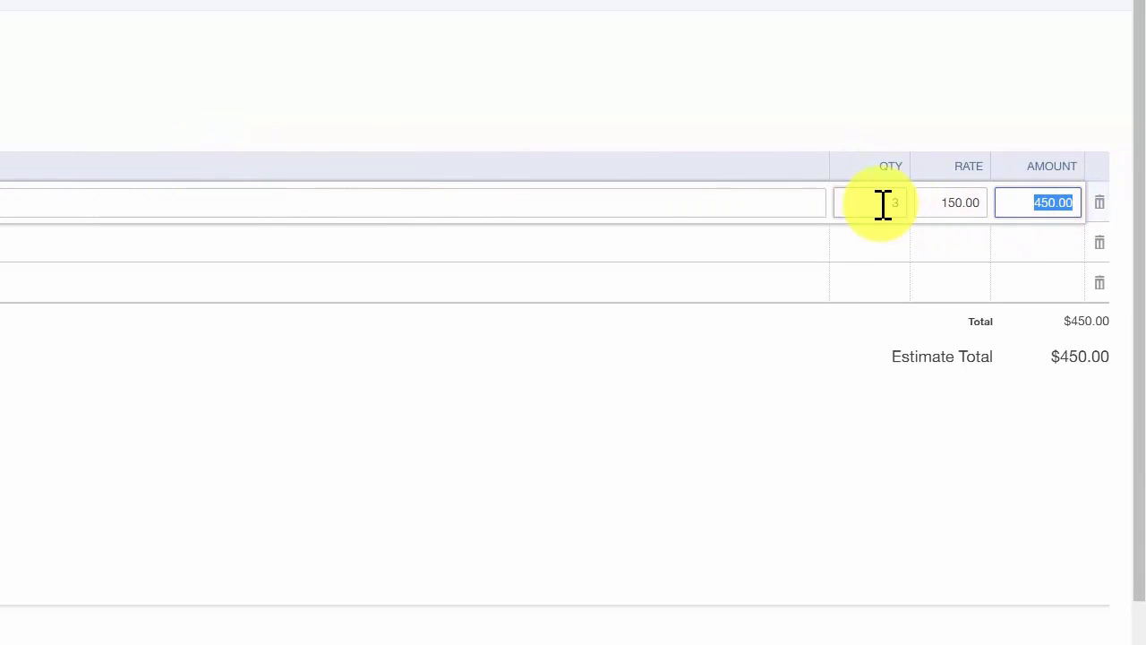
drag(880, 205, 992, 205)
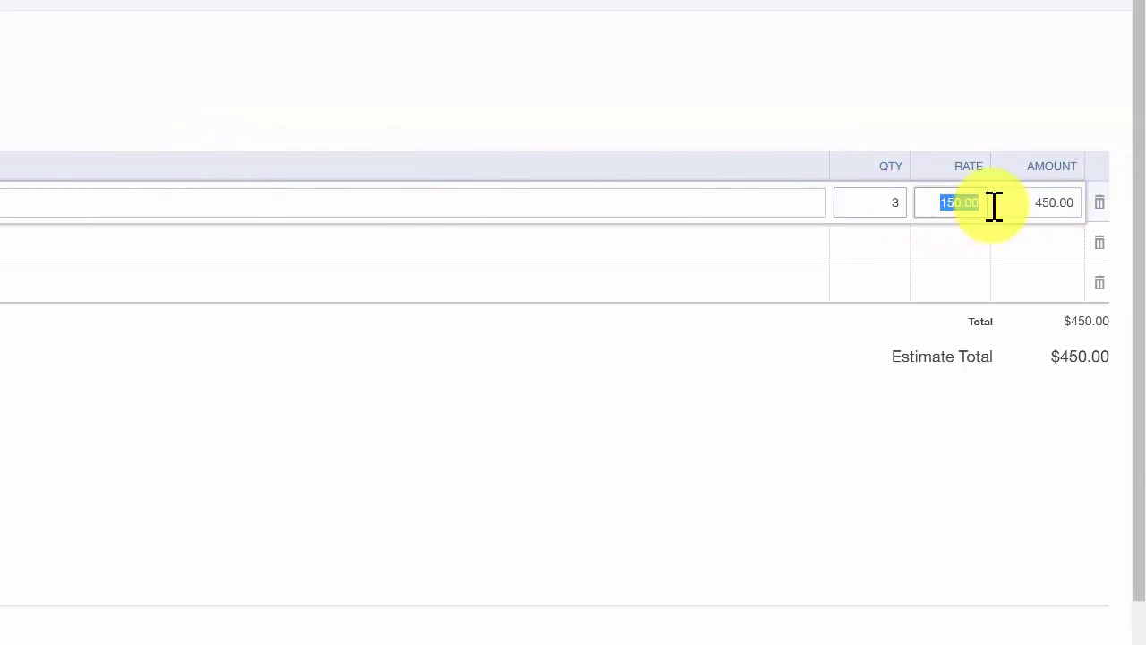
key(Tab)
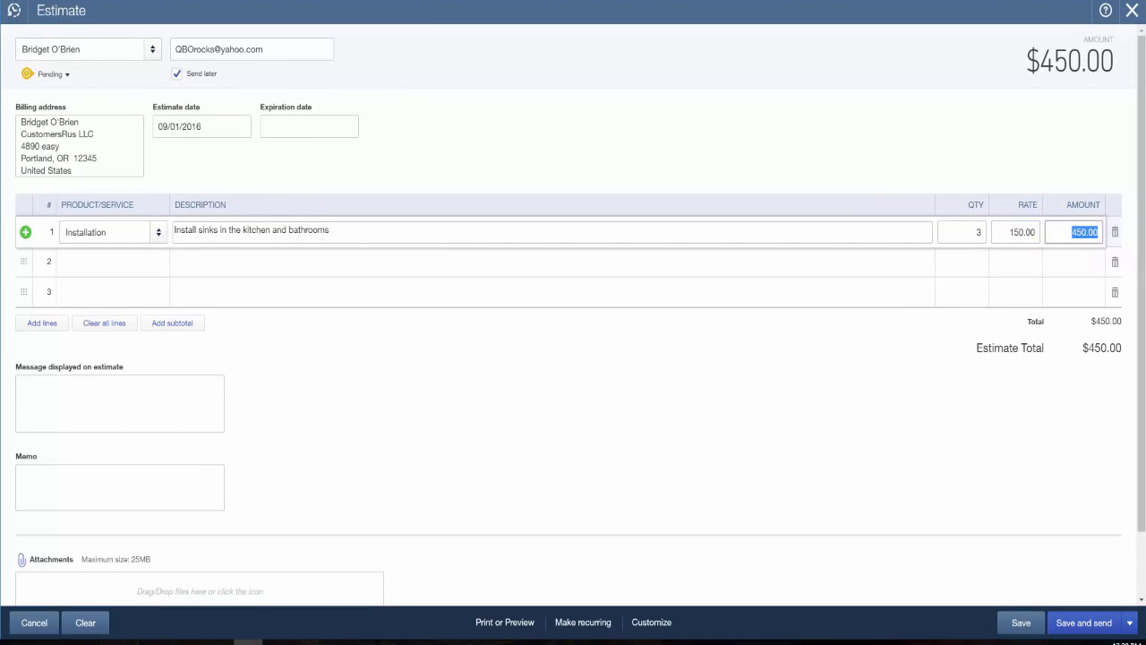
key(Tab)
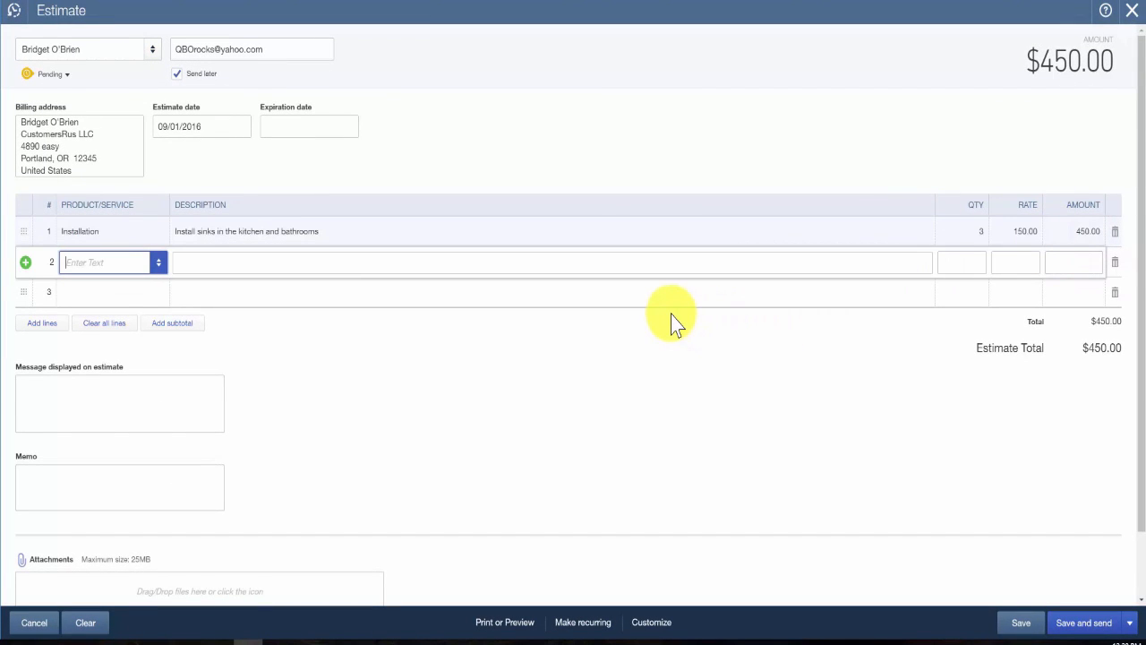
Step: Fill in the second line with the product Part, description "Kitchen Sink", quantity 1 and rate 125
click(160, 264)
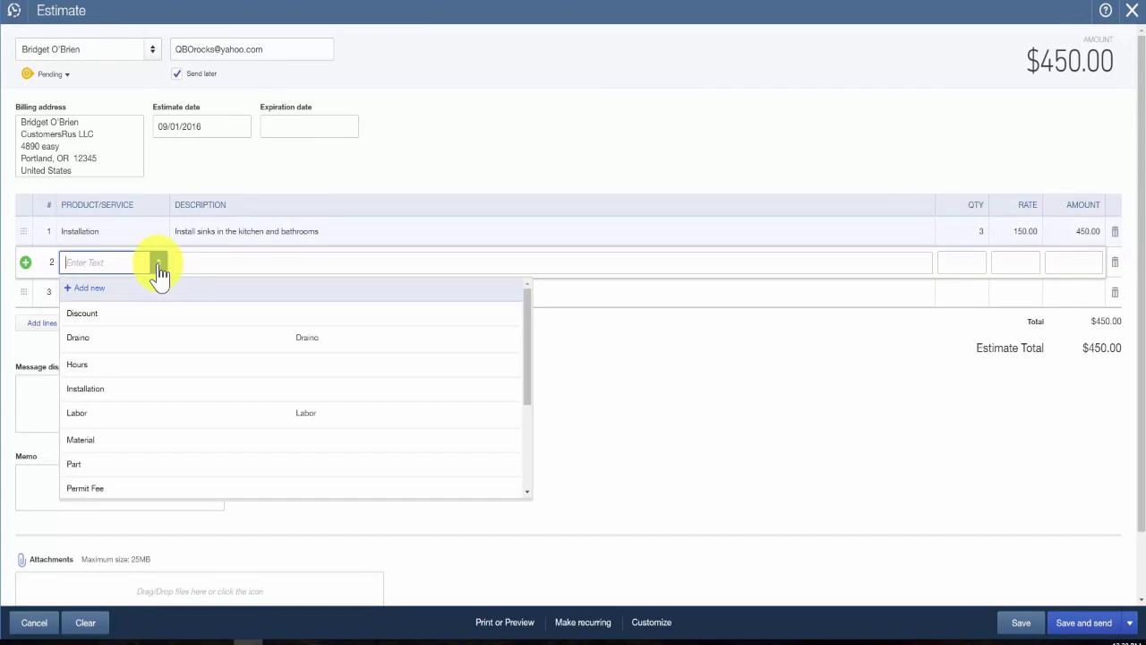
click(72, 463)
click(205, 266)
text(Kitchen sink)
key(Tab)
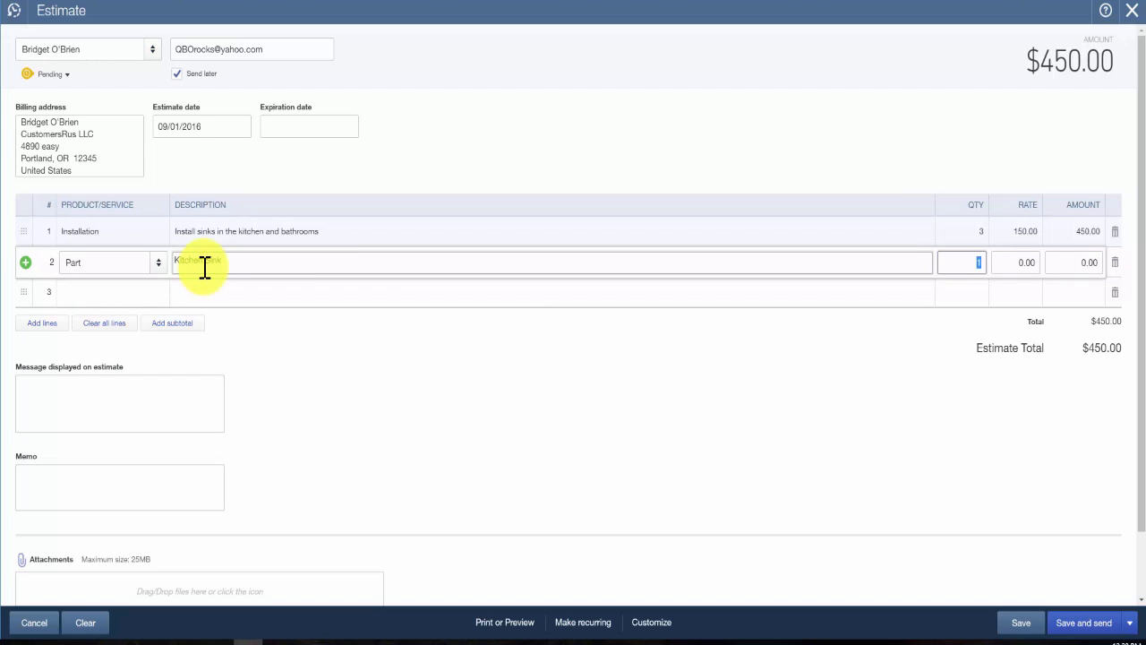
key(Tab)
text(125)
key(Tab)
key(Tab)
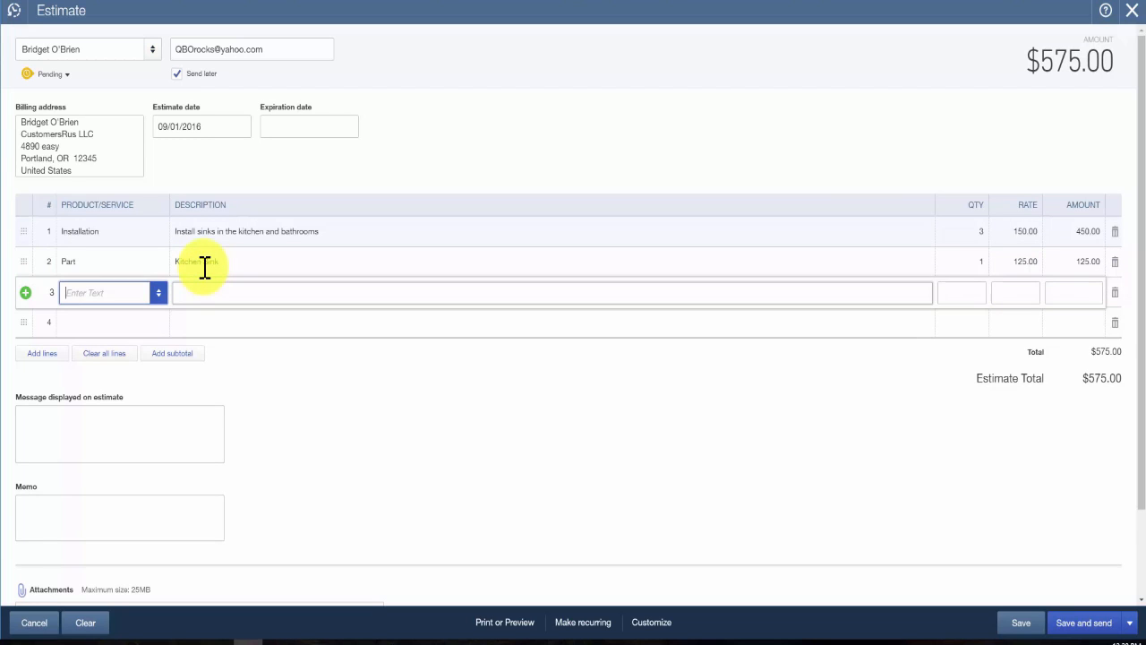
Step: Fill in the third line with the product Part, description "Bathroom Sink", quantity 2 and rate 125
click(158, 295)
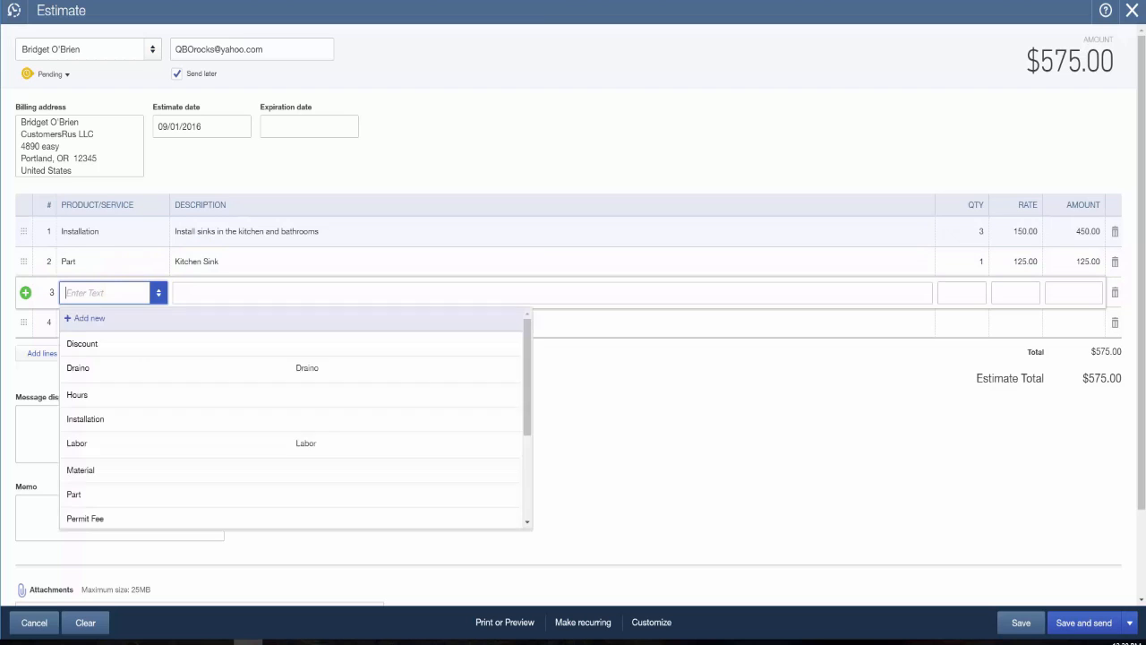
click(76, 494)
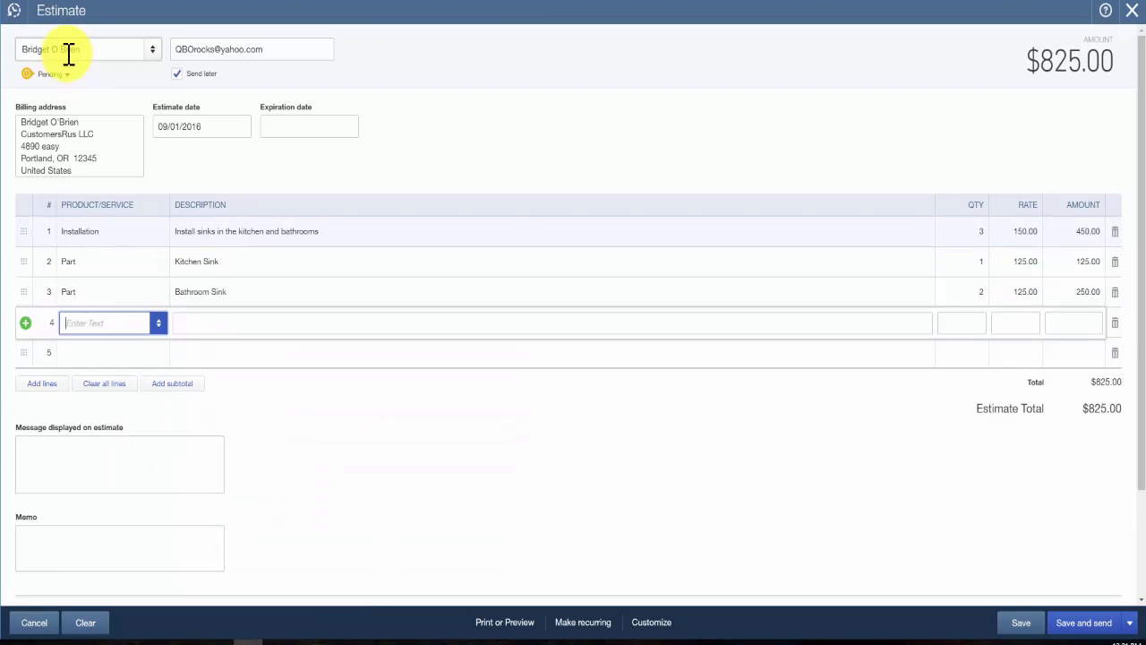
Step: Review the available estimate statuses and select Pending
click(68, 77)
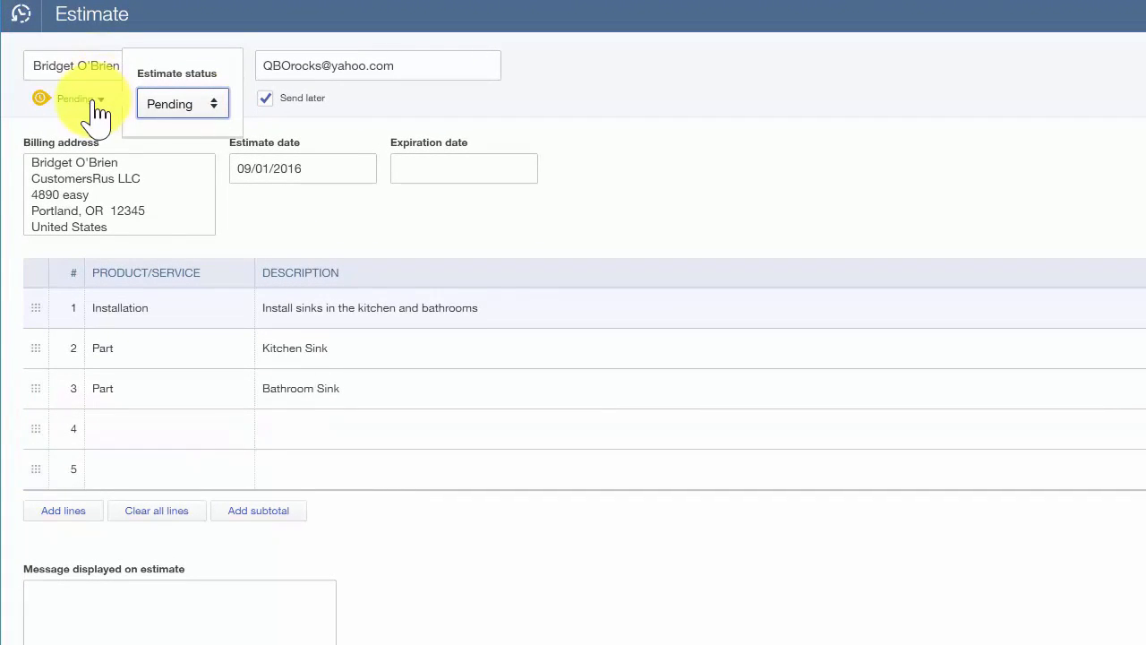
click(218, 109)
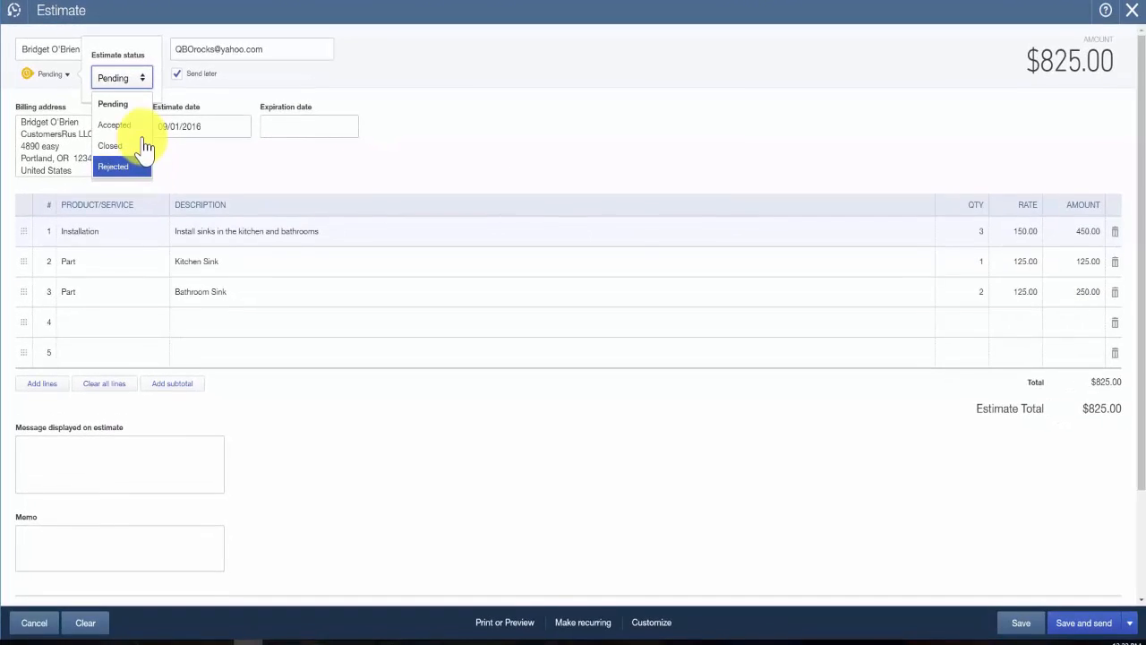
click(134, 106)
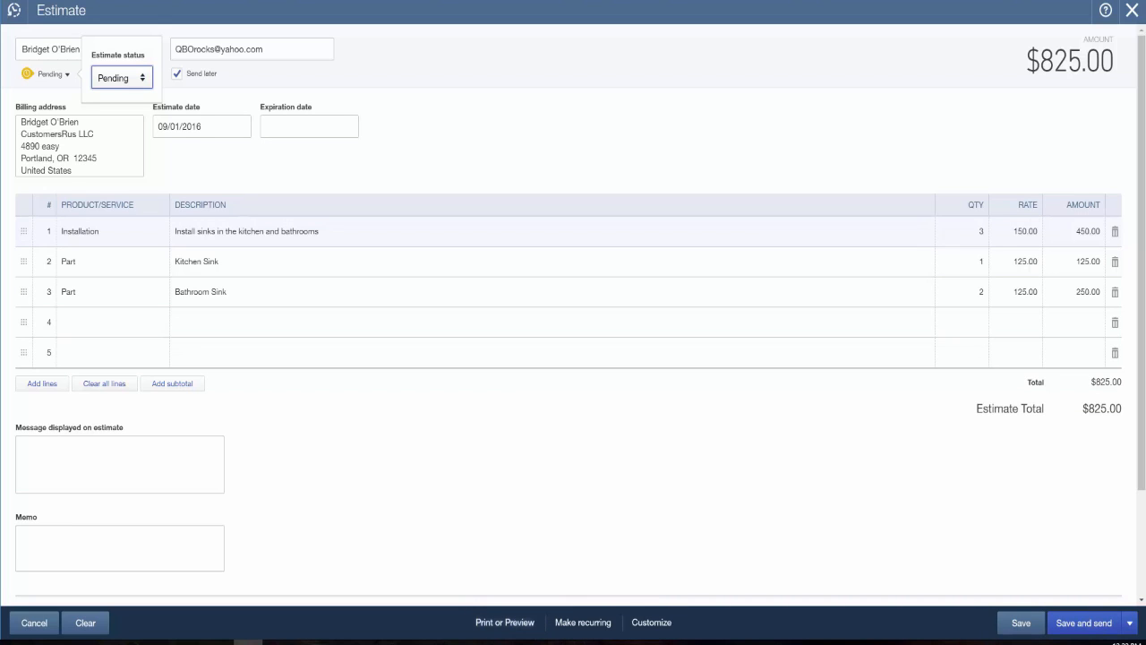
Step: Preview the printable estimate, check its line items, total and acceptance fields, and close the preview
click(505, 627)
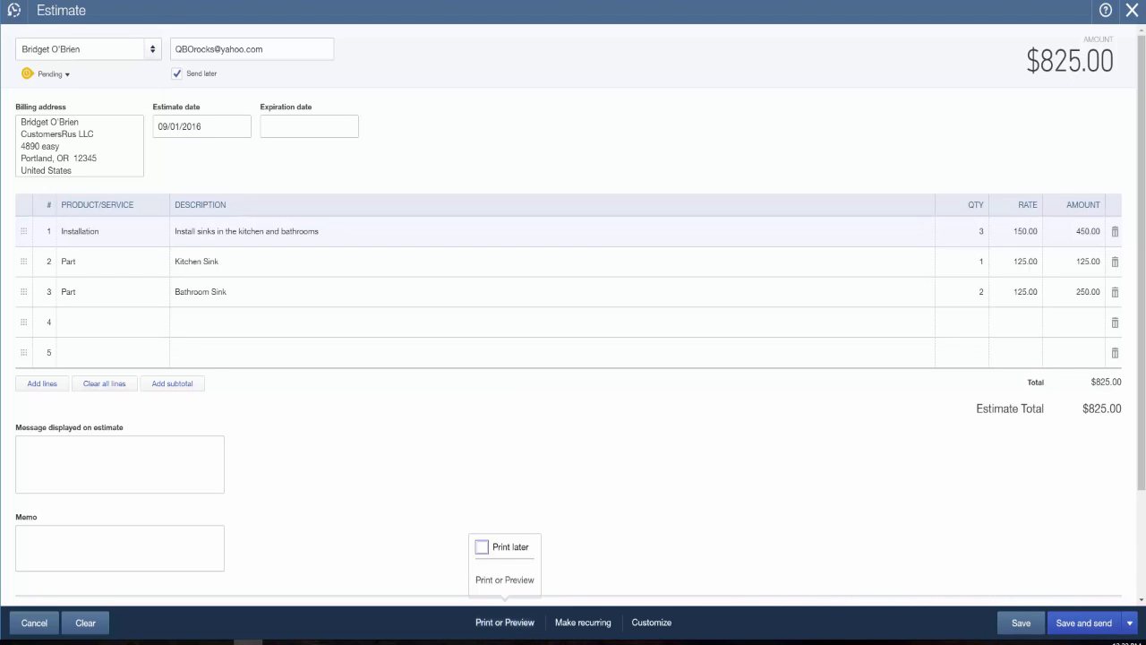
click(517, 588)
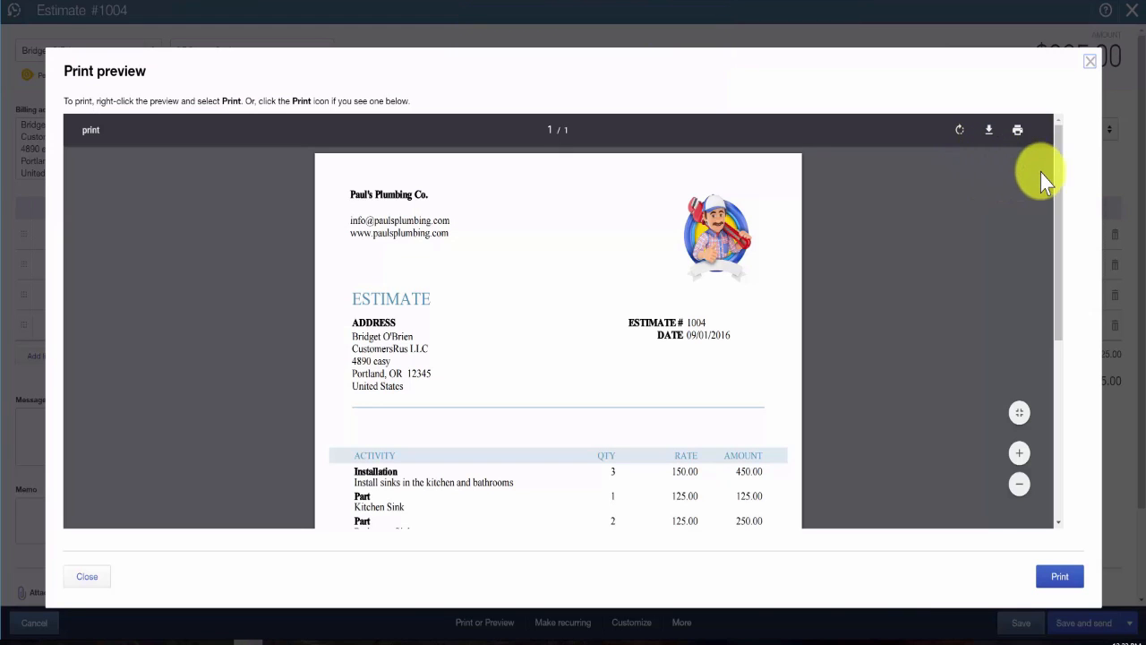
drag(1058, 157, 1069, 276)
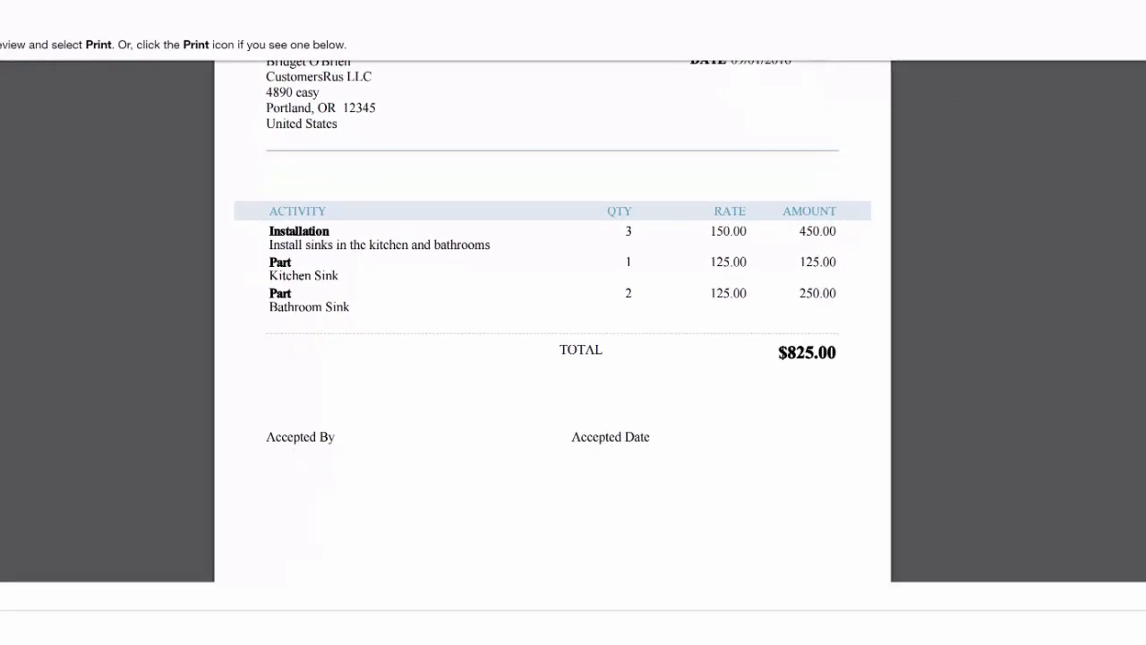
scroll(552, 322, down, 1)
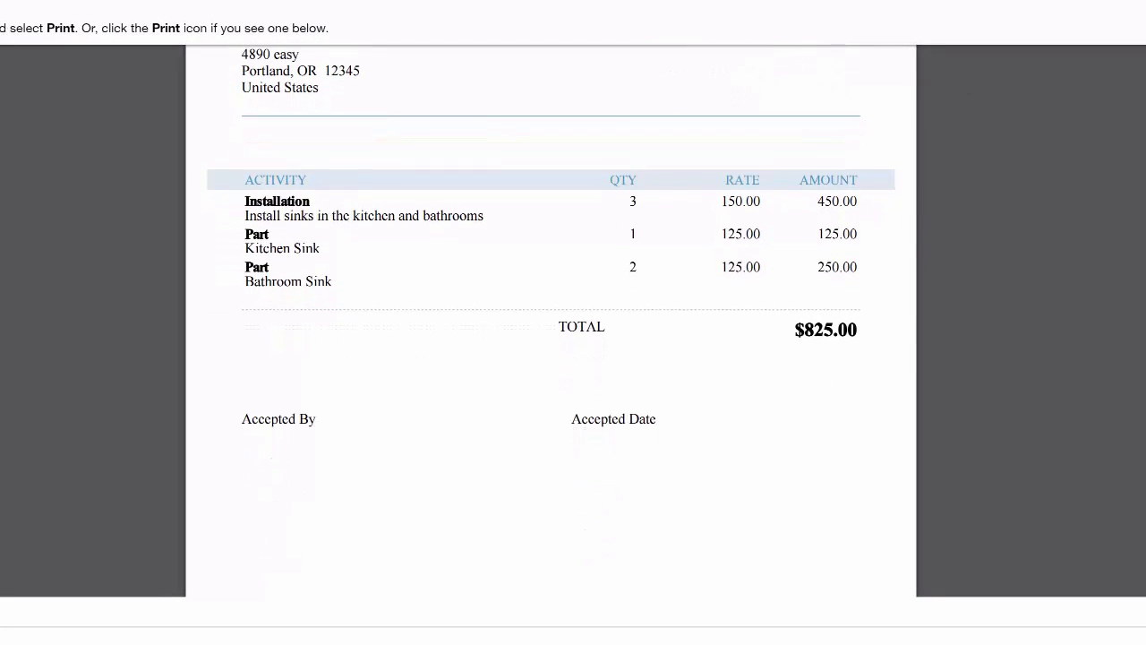
scroll(551, 322, down, 3)
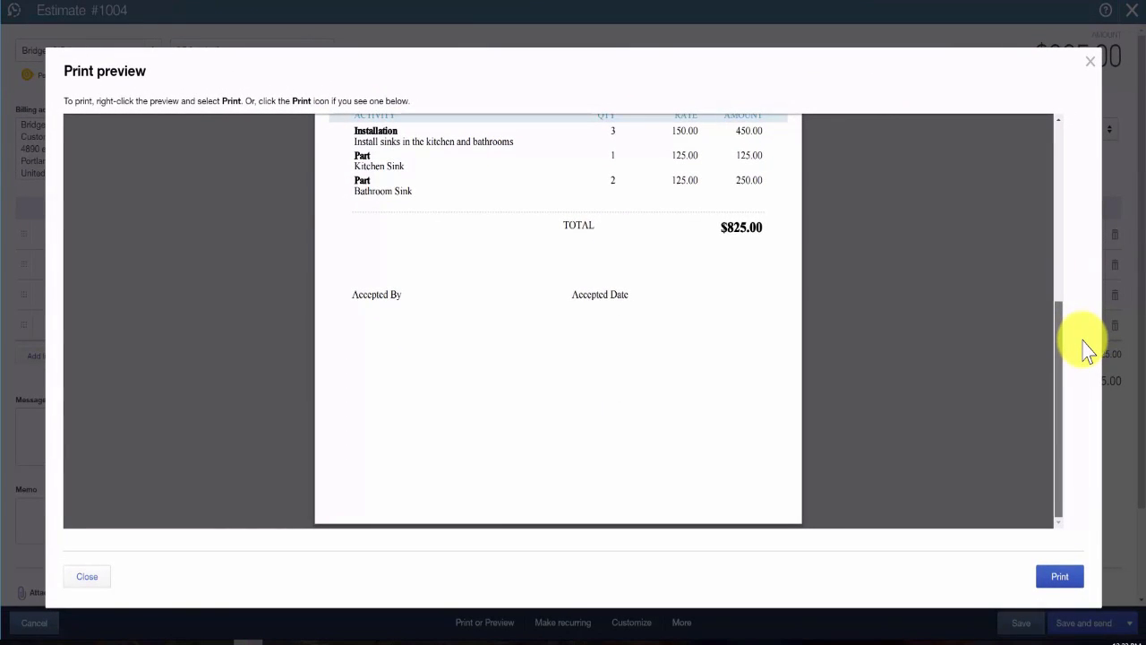
drag(1082, 339, 1089, 96)
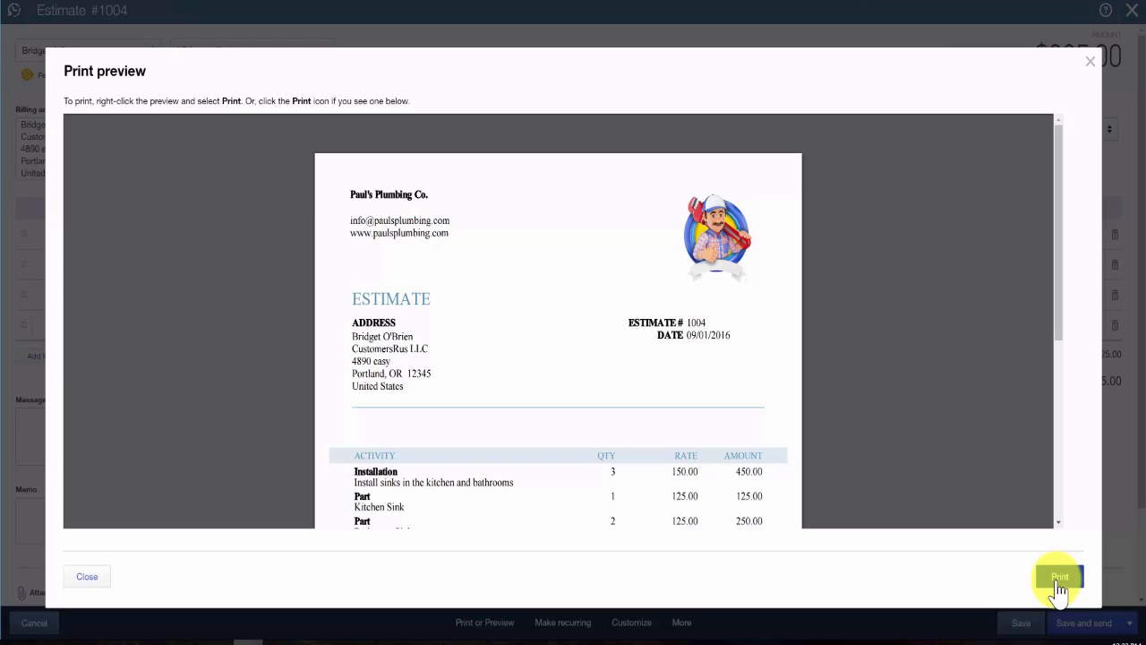
click(1093, 71)
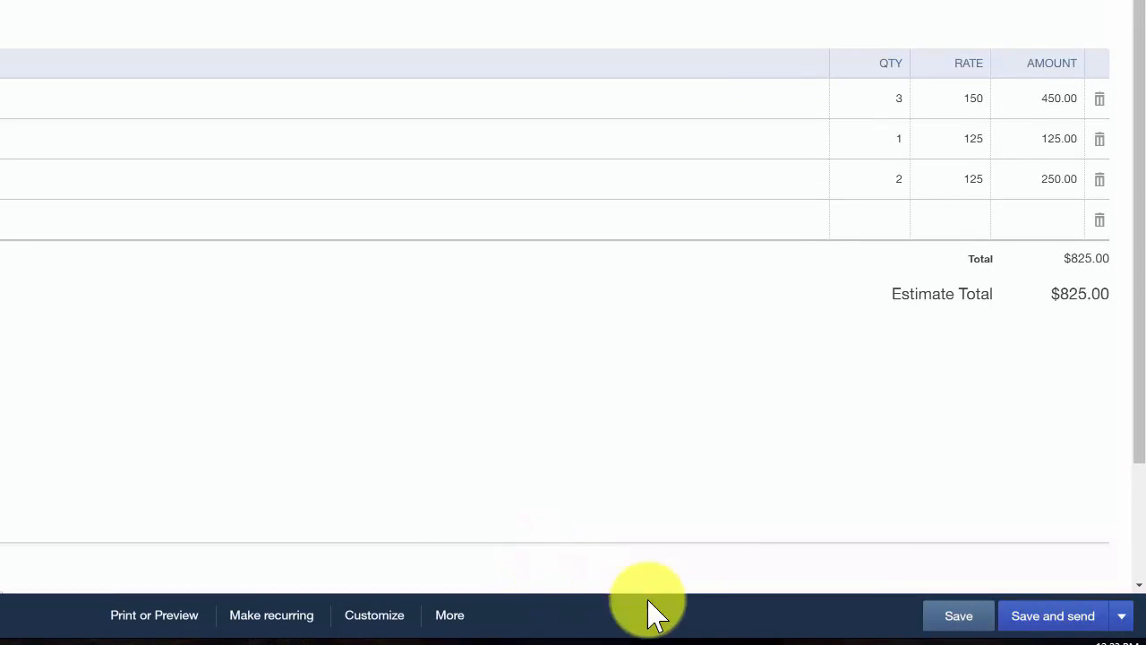
Step: Save the estimate for sending and check the recipient address and subject line of its email
click(1124, 616)
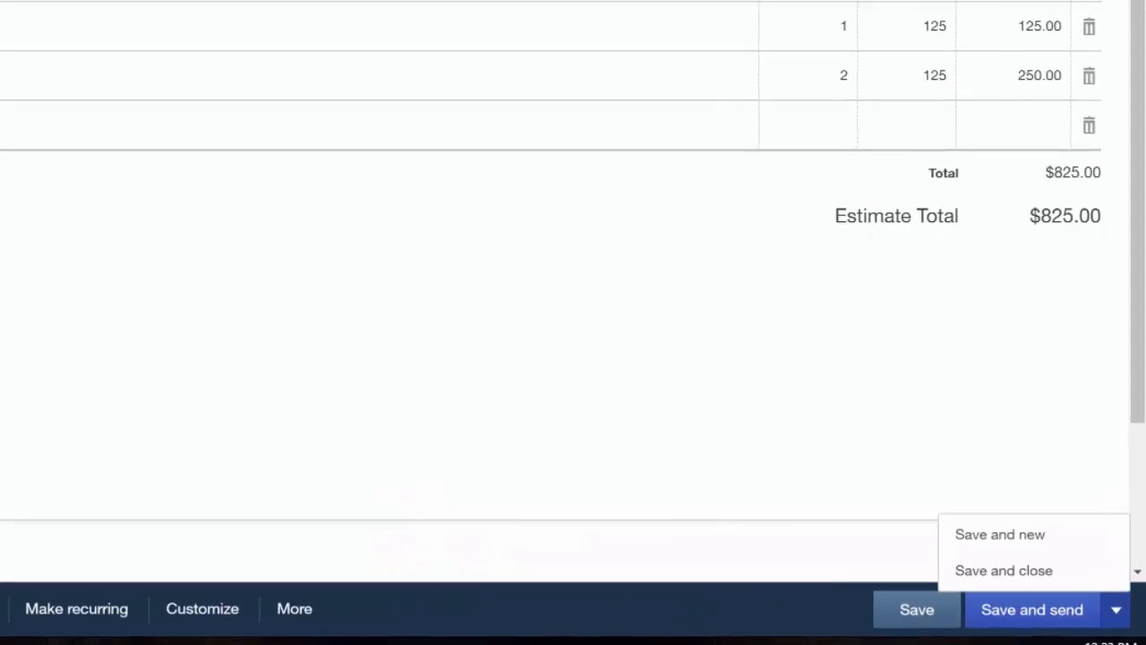
click(1027, 618)
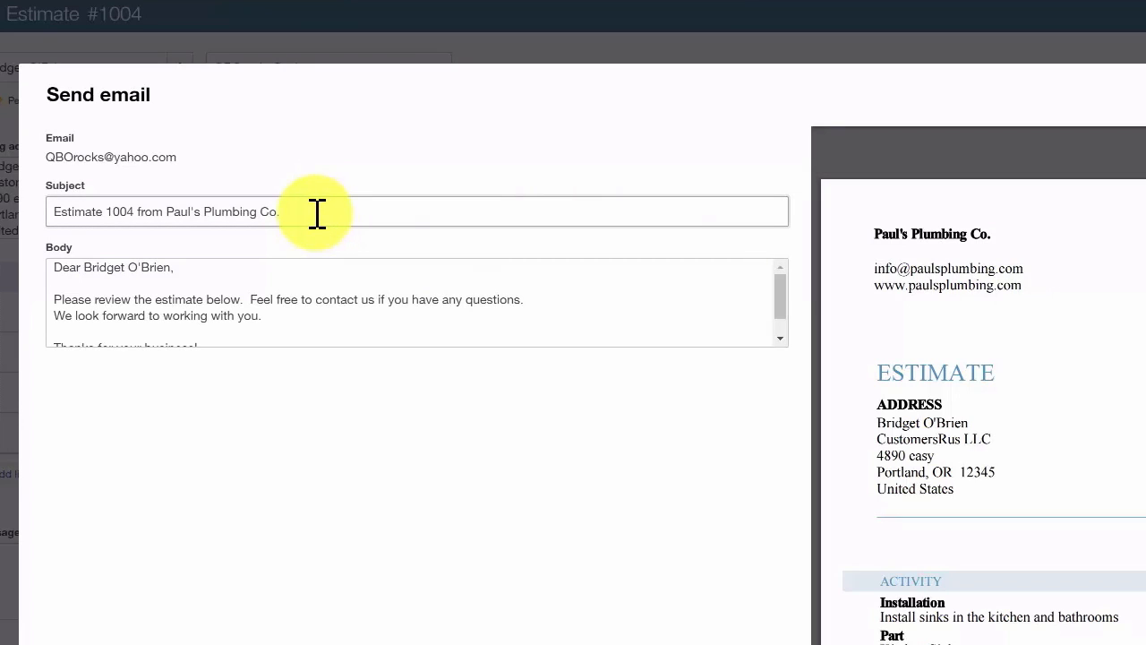
drag(176, 158, 37, 162)
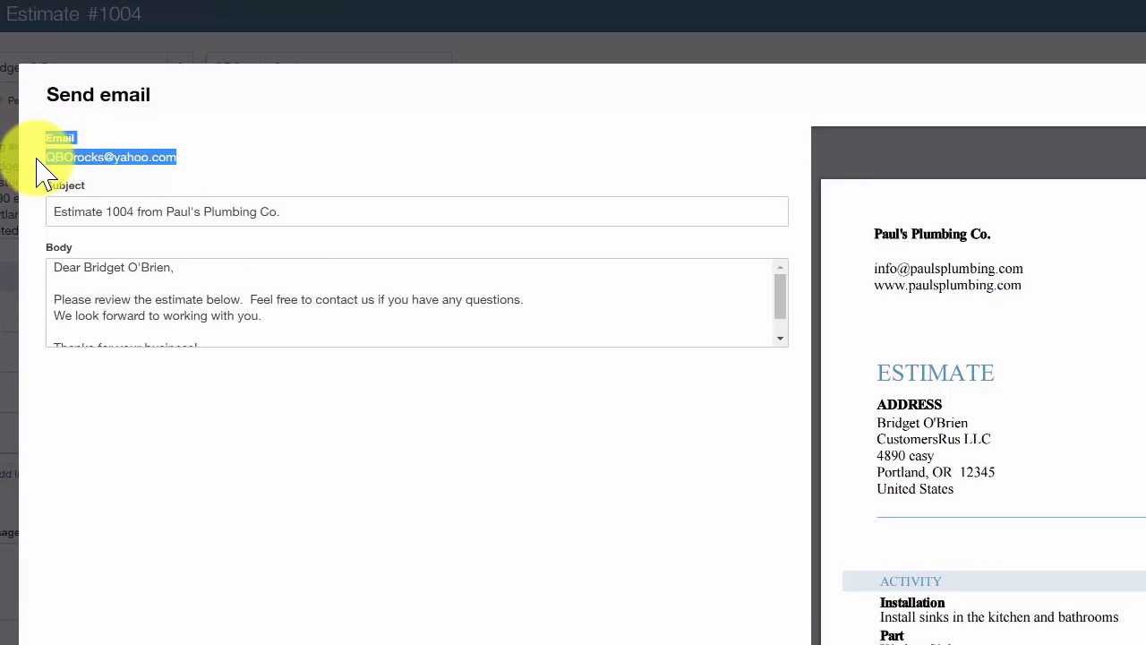
click(287, 220)
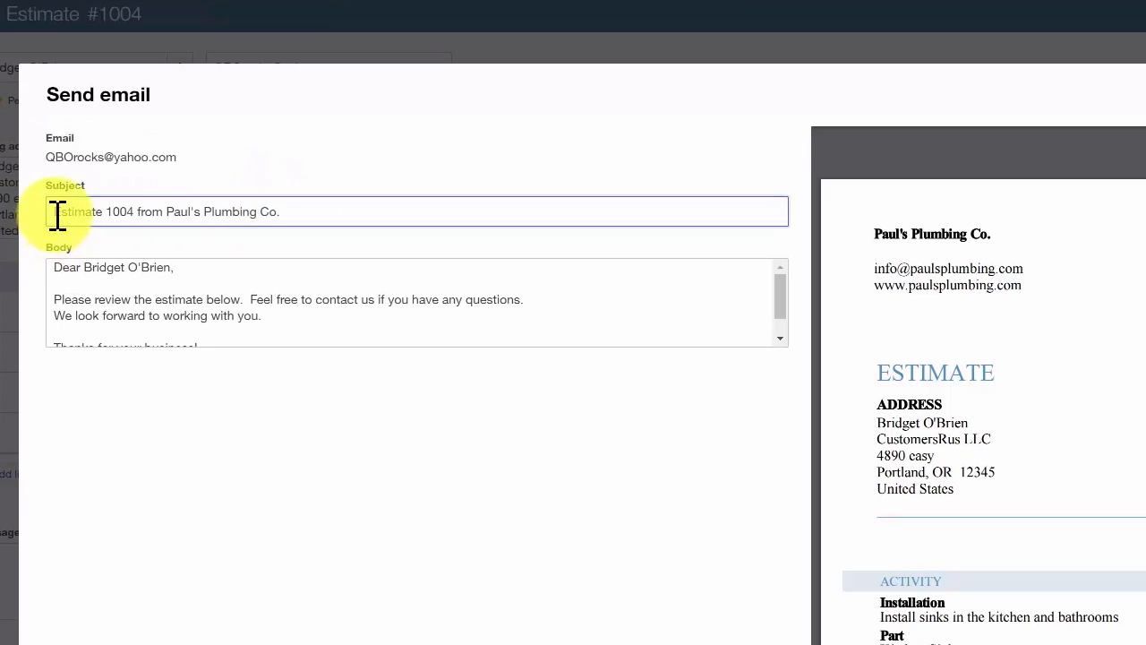
drag(53, 213, 143, 206)
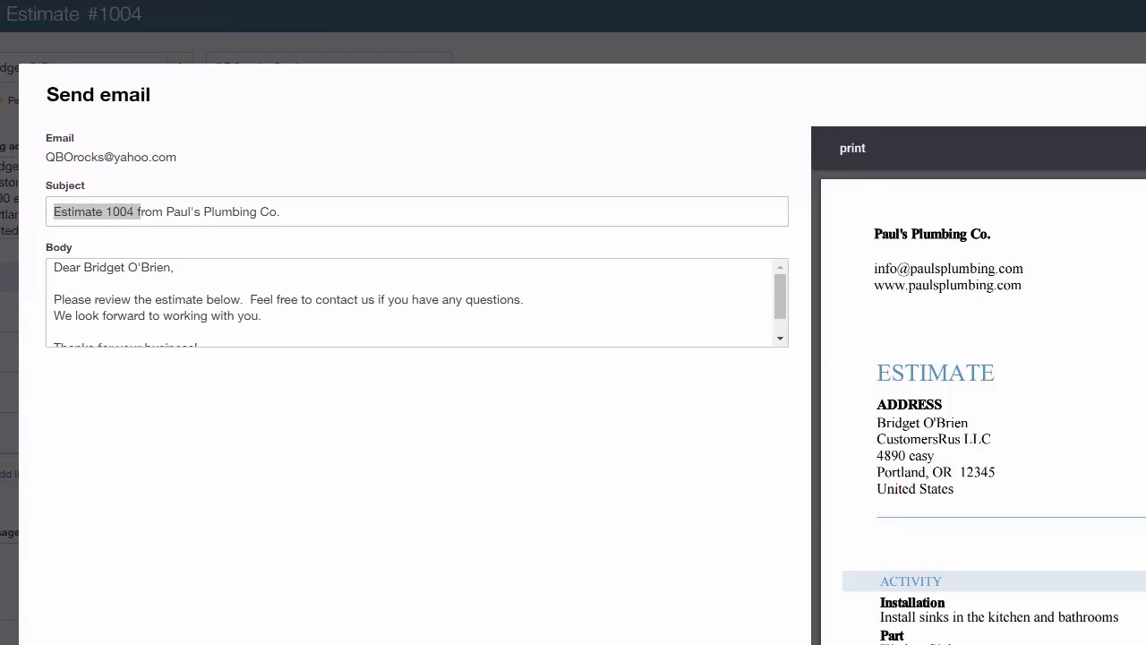
click(302, 211)
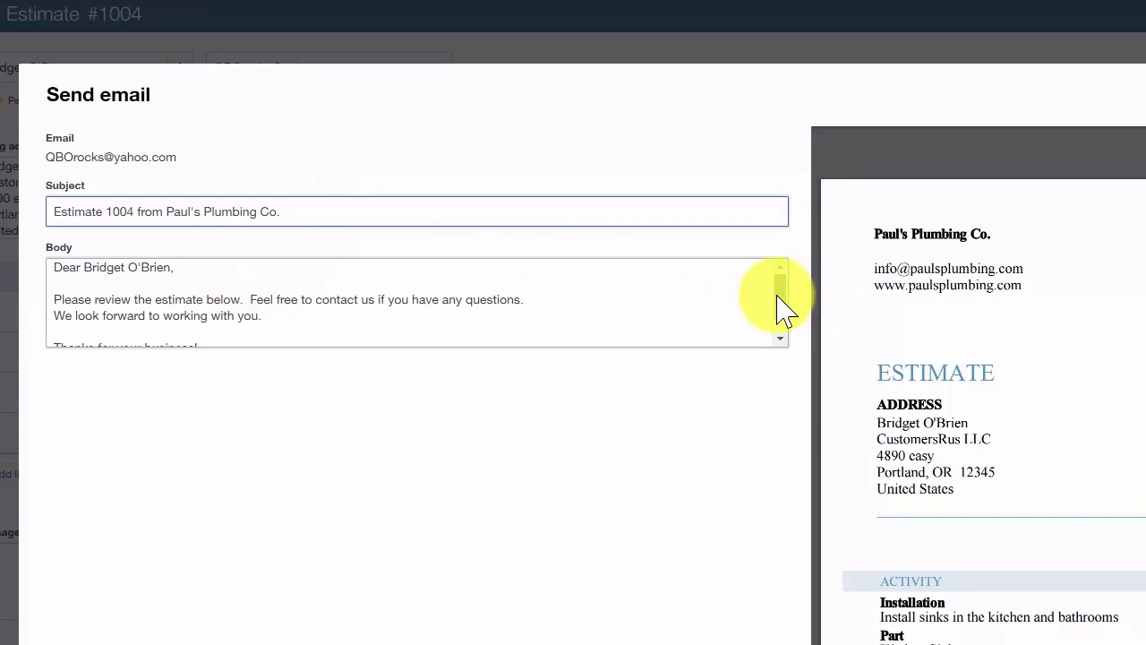
Step: Review the full email body, keep its message, and save the estimate to the send queue and close it
click(779, 309)
key(ctrl+a)
scroll(780, 307, down, 1)
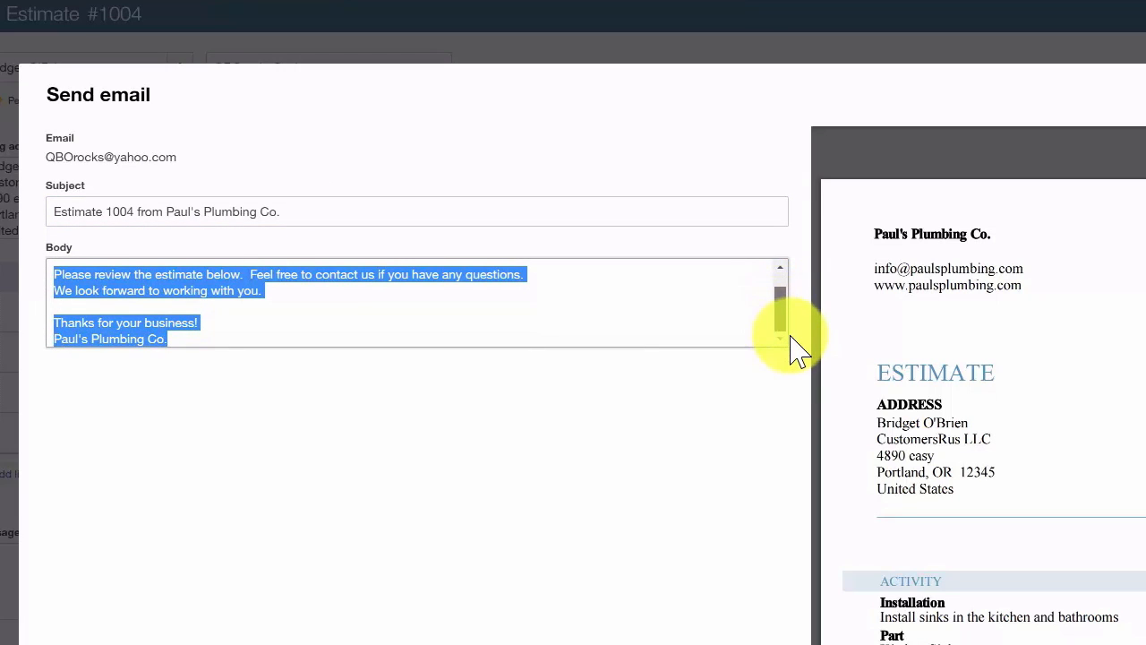
scroll(793, 314, up, 2)
click(172, 269)
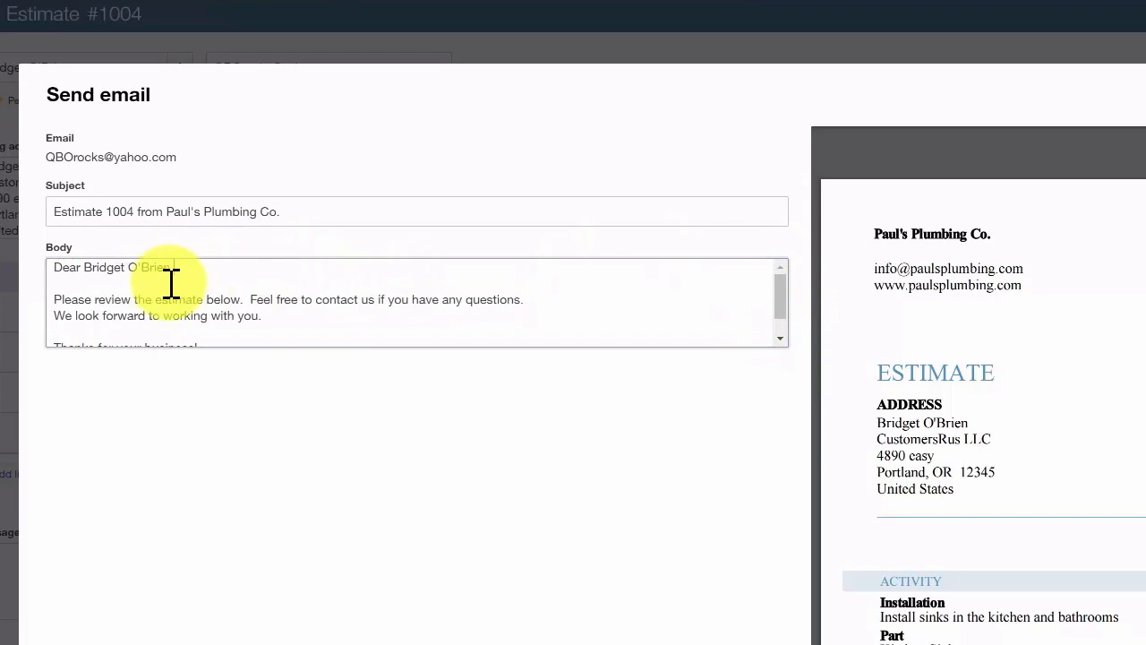
text(,)
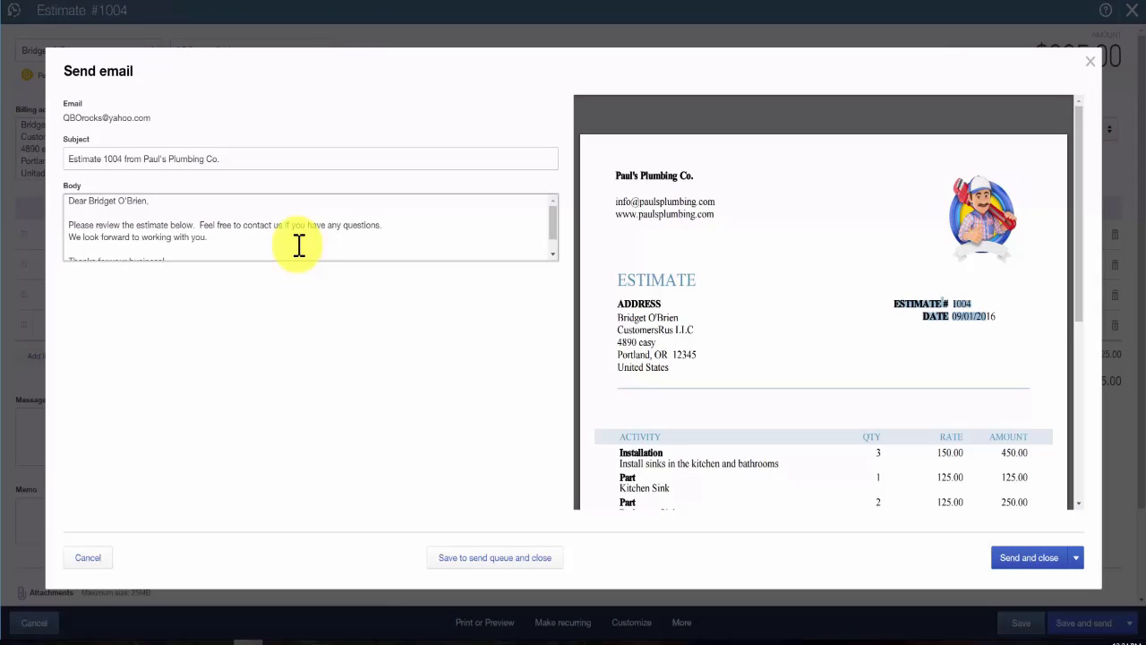
click(506, 569)
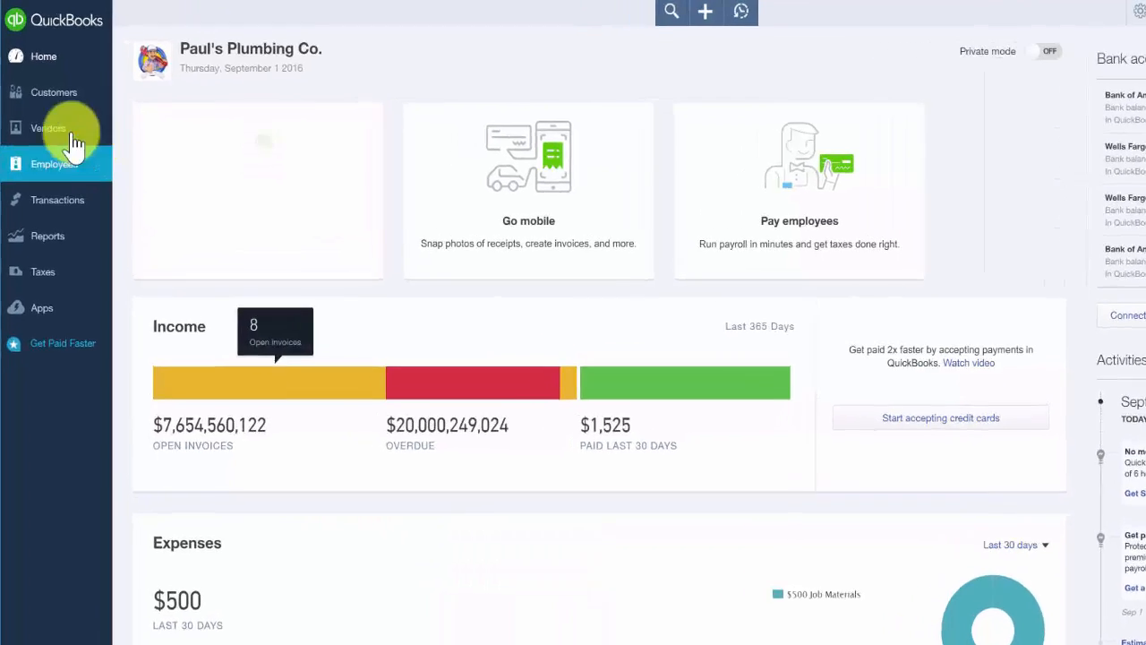
Step: Open the CustomersRus LLC customer record from the customer list to view its transactions
click(51, 90)
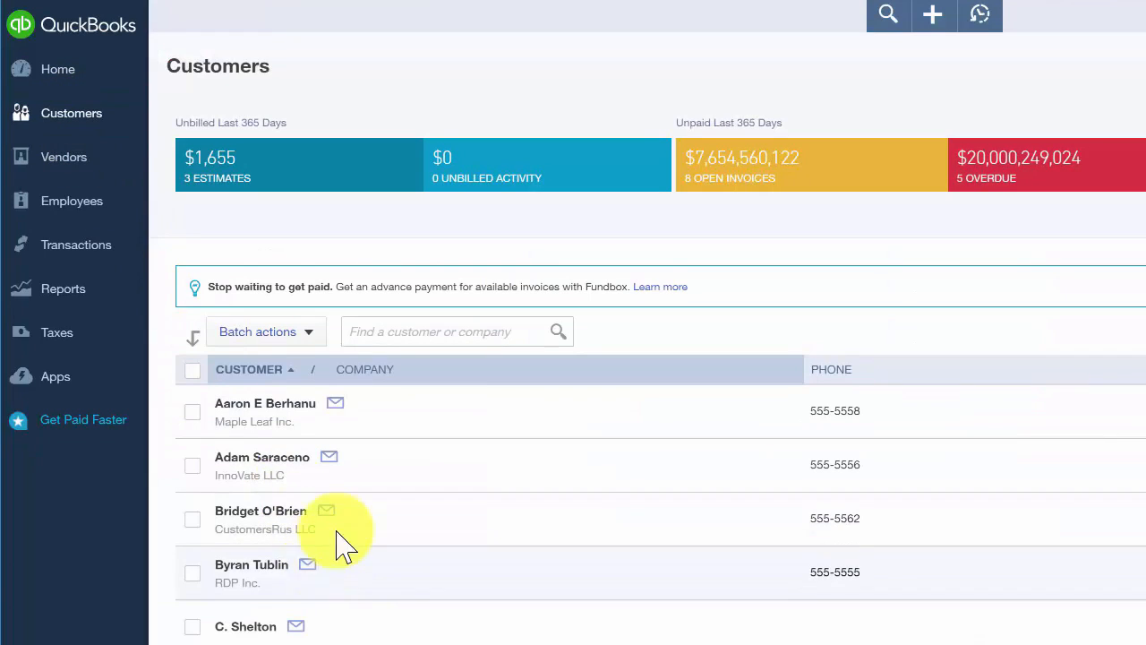
click(284, 517)
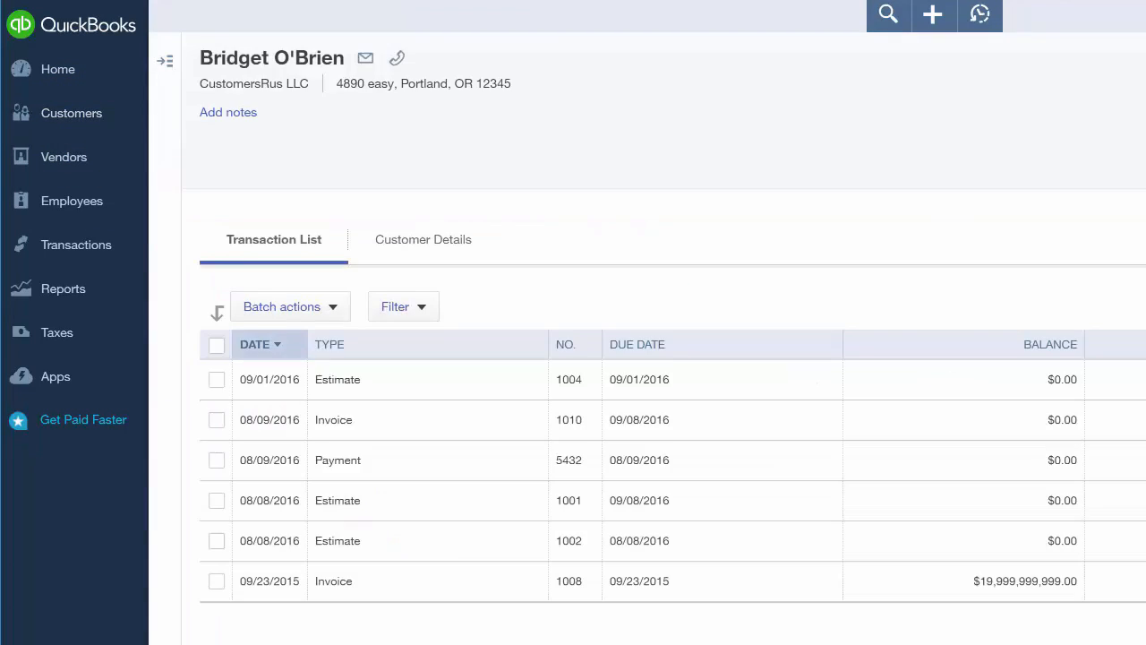